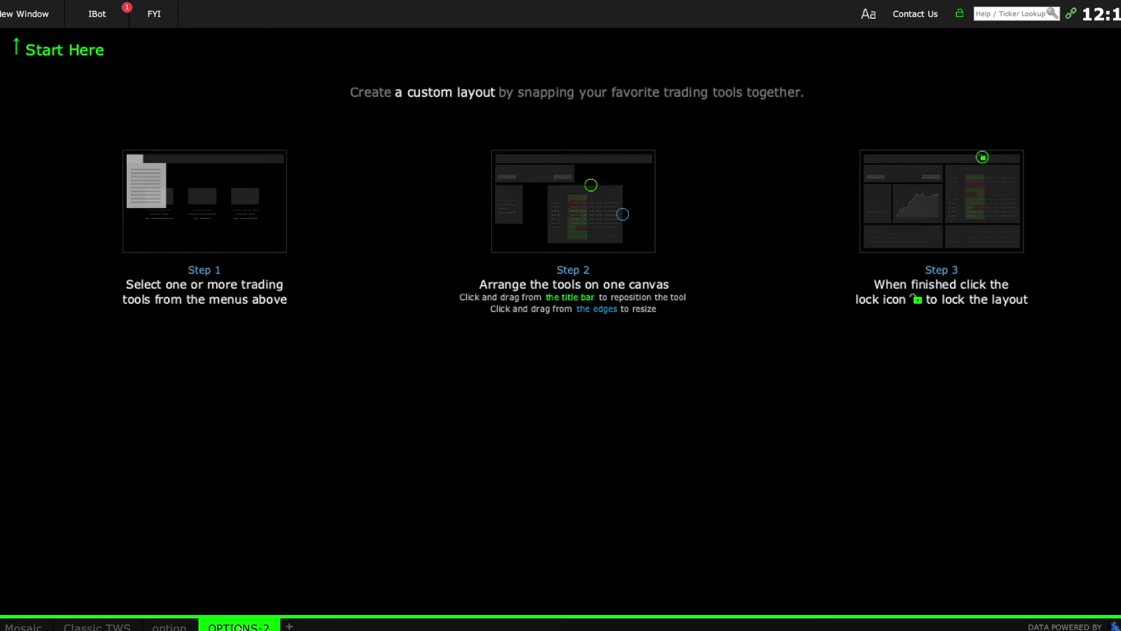
# Add an SPY option chain (AUG 28 '20 expiry) and enlarge it to show all strikes.
pyautogui.click(47, 17)
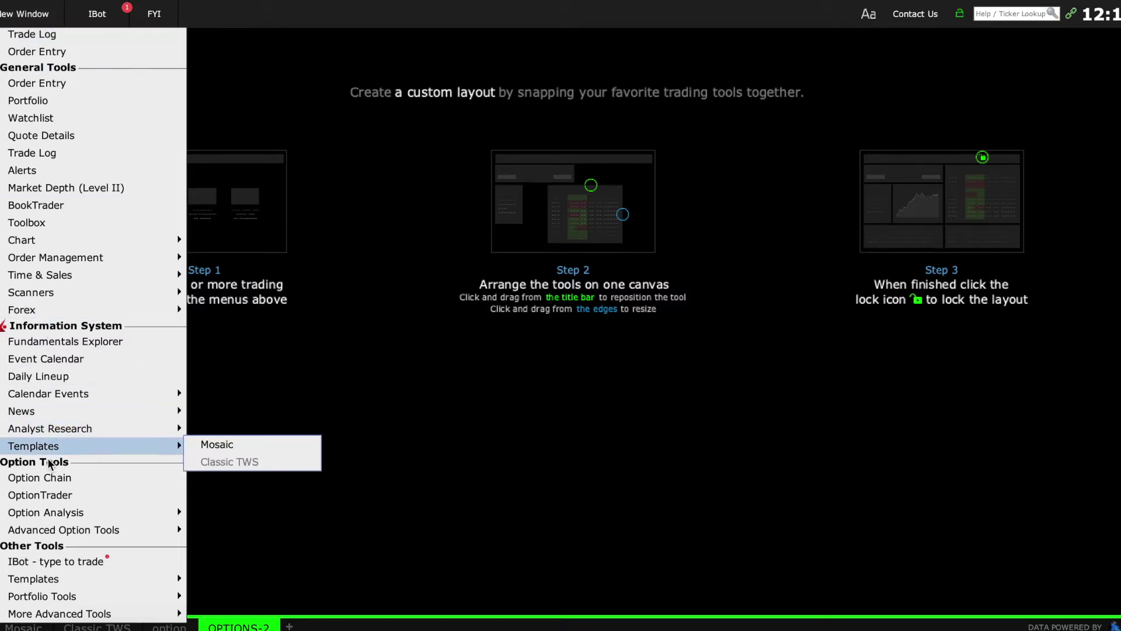
pyautogui.click(52, 476)
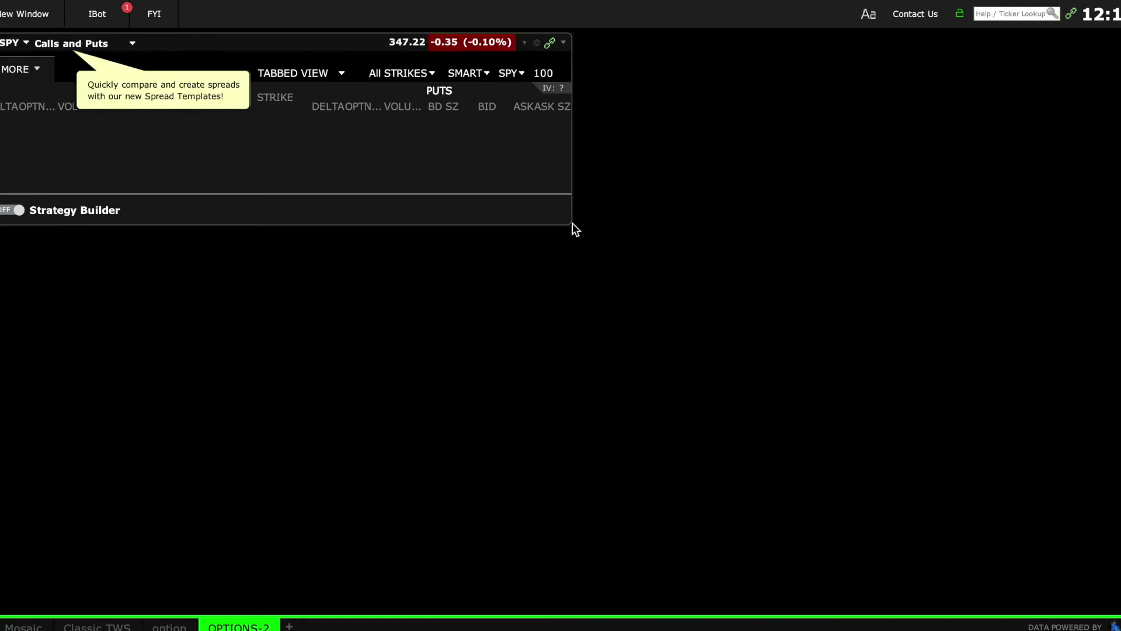
pyautogui.moveTo(572, 224); pyautogui.dragTo(615, 608)
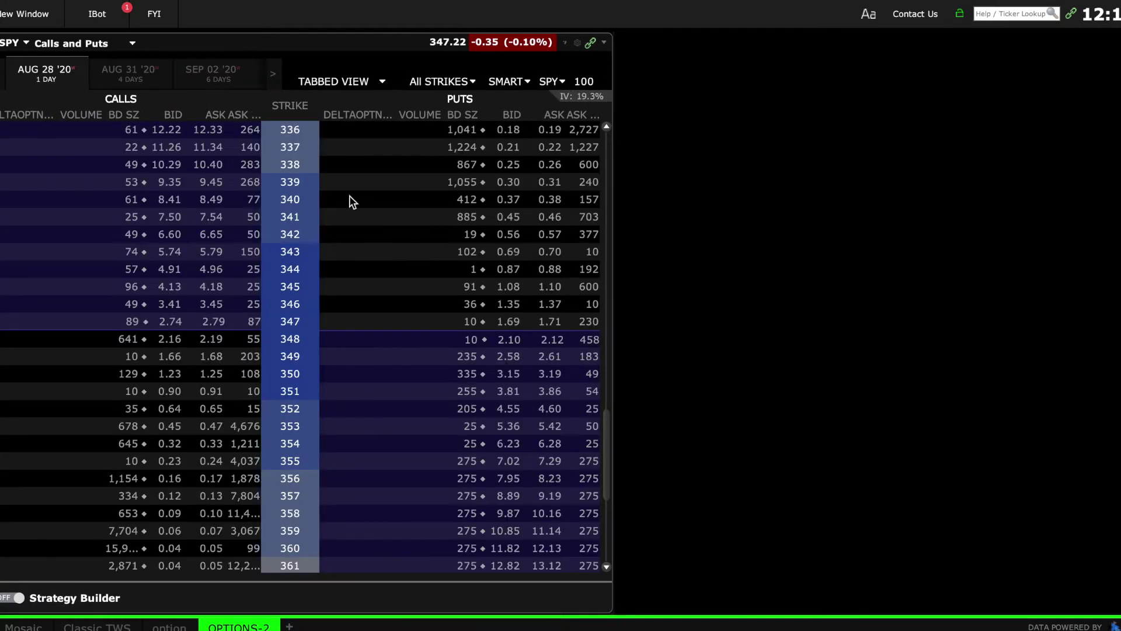
# Replace SPY with the QQQ stock (SMART) in the option chain's ticker field.
pyautogui.click(23, 40)
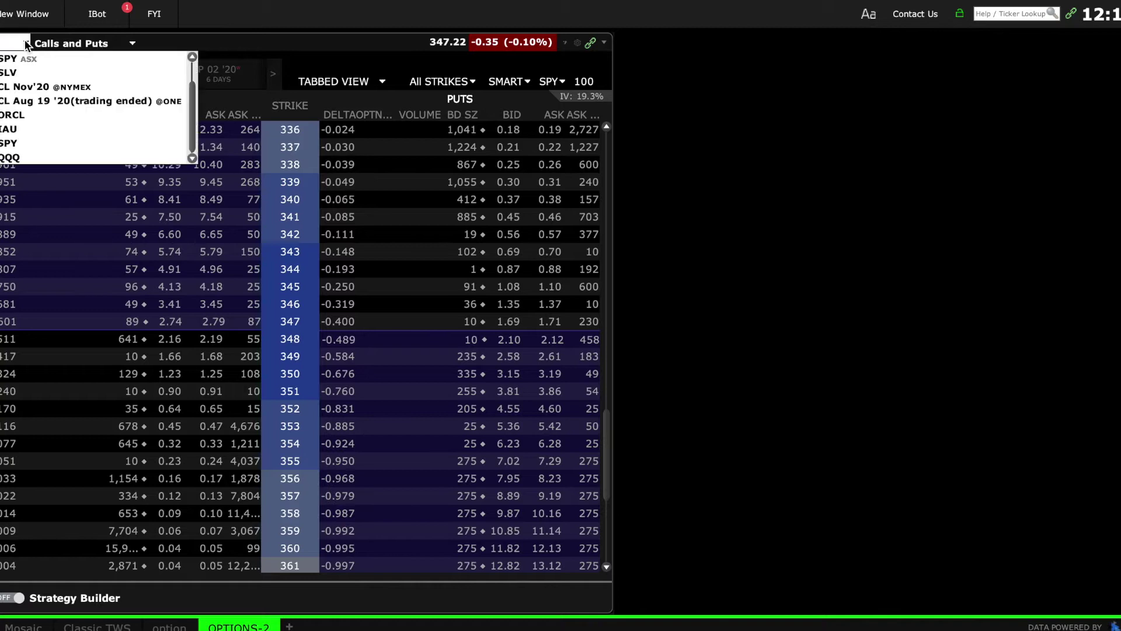
pyautogui.click(14, 41)
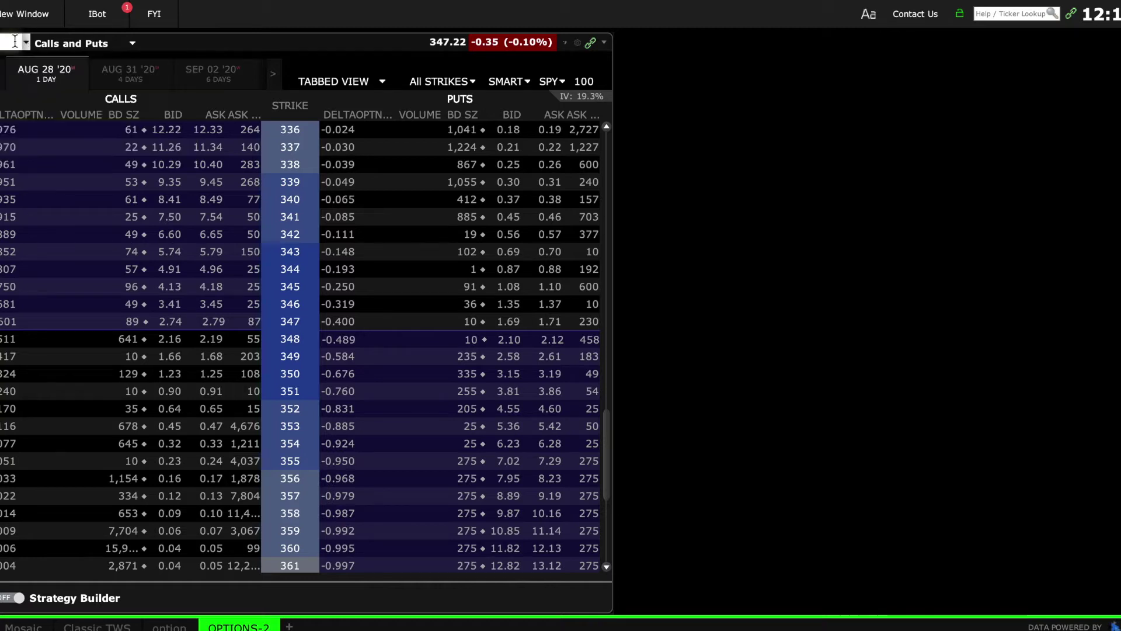
pyautogui.write('QQQ')
pyautogui.press('Return')
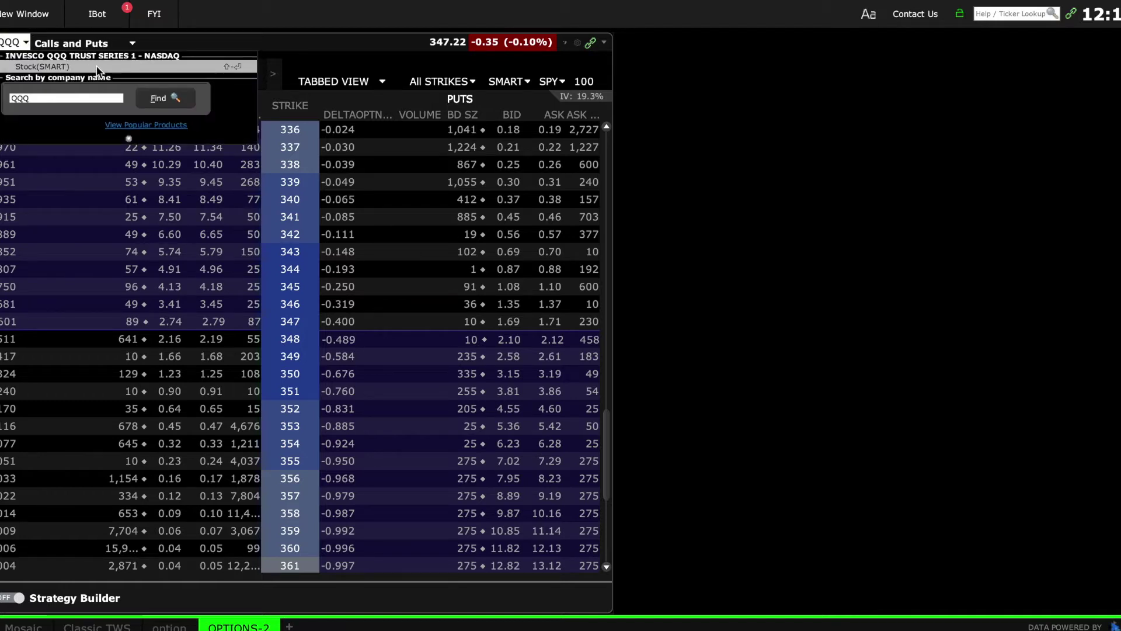
pyautogui.click(54, 65)
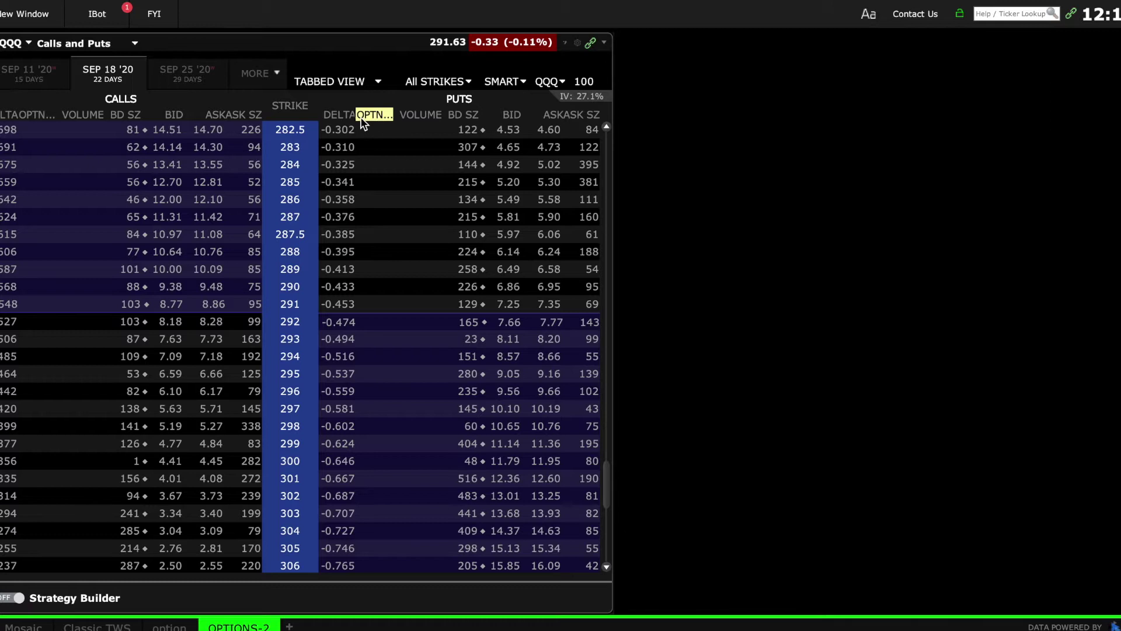
# Pick the SEP 11 '20 expiration from the full expiry list for the QQQ chain.
pyautogui.moveTo(351, 113)
pyautogui.click(261, 77)
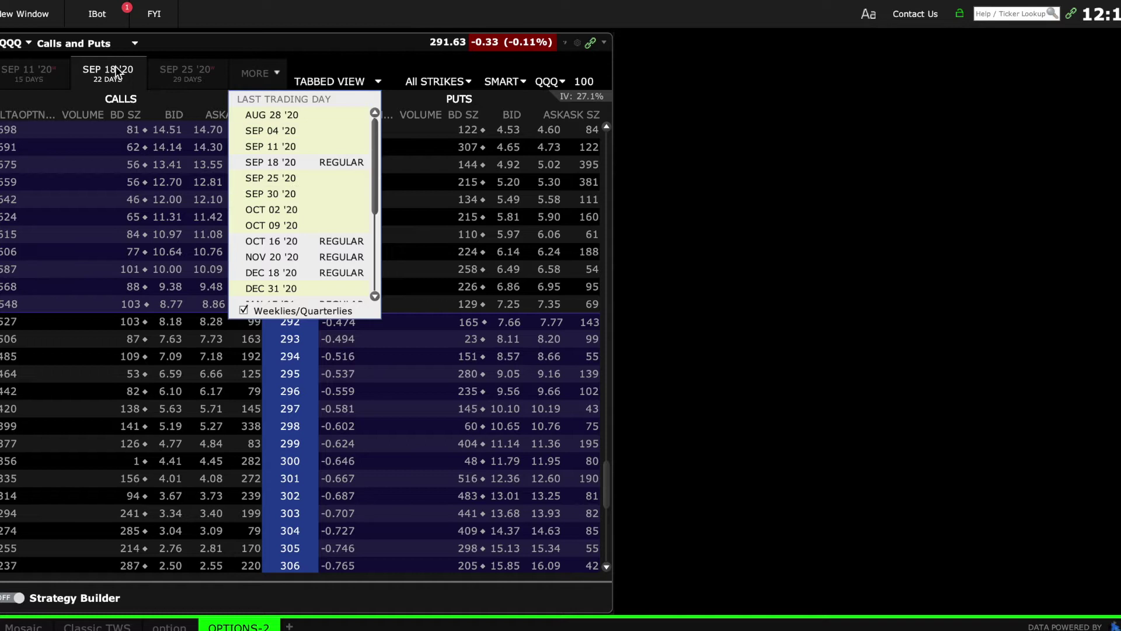
pyautogui.click(27, 85)
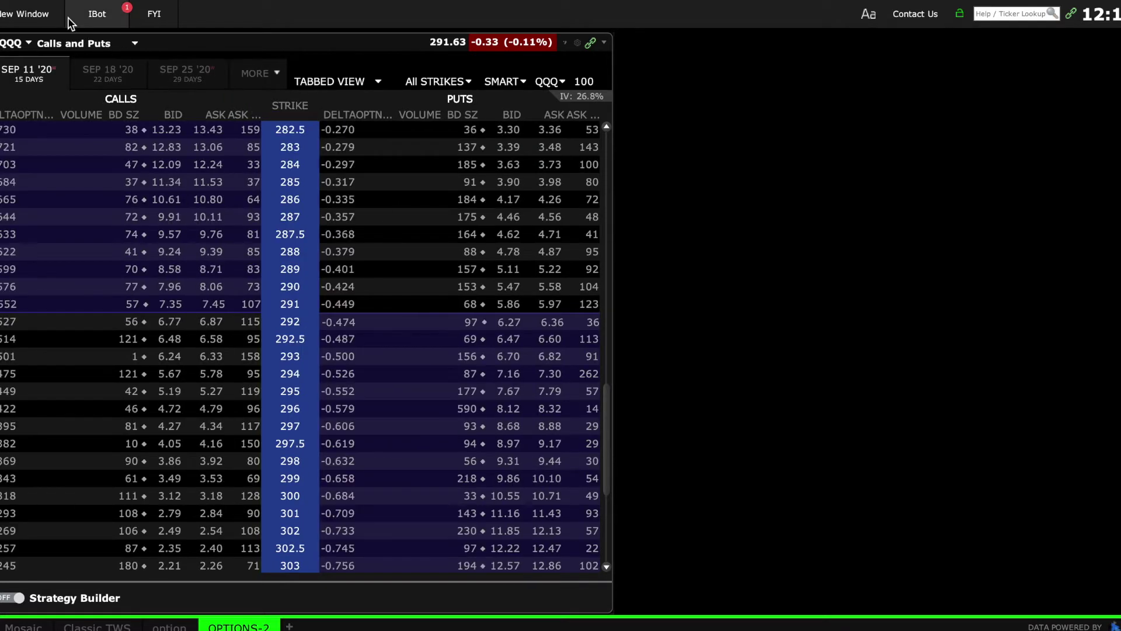
# Add a QQQ Implied Volatility by Expiry chart with Sep, Oct and Nov curves.
pyautogui.click(34, 4)
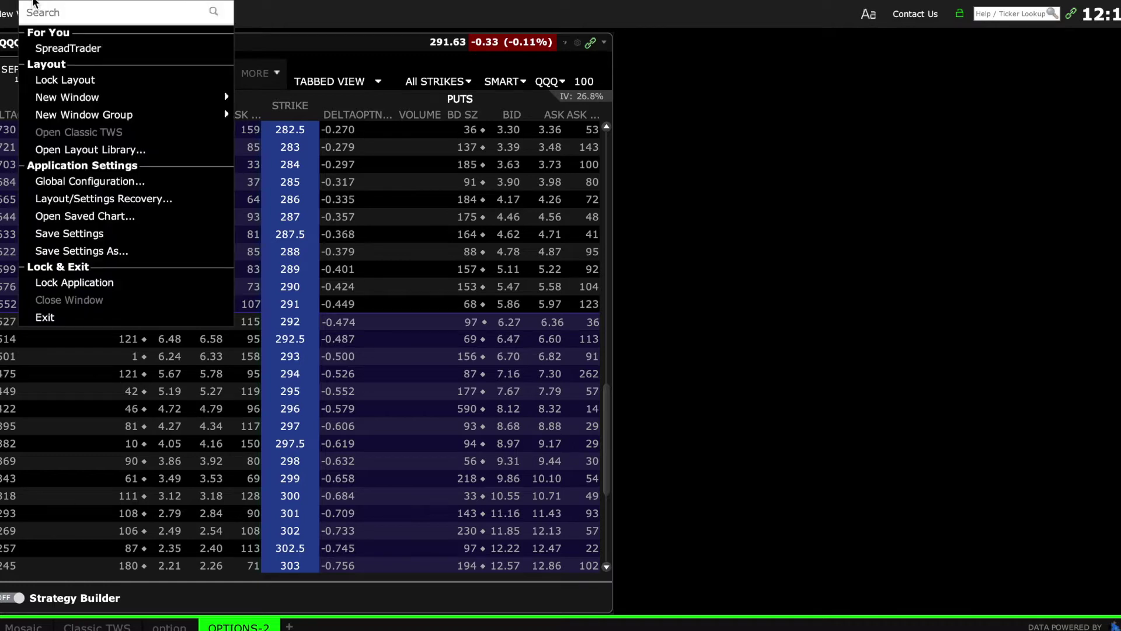
pyautogui.click(7, 17)
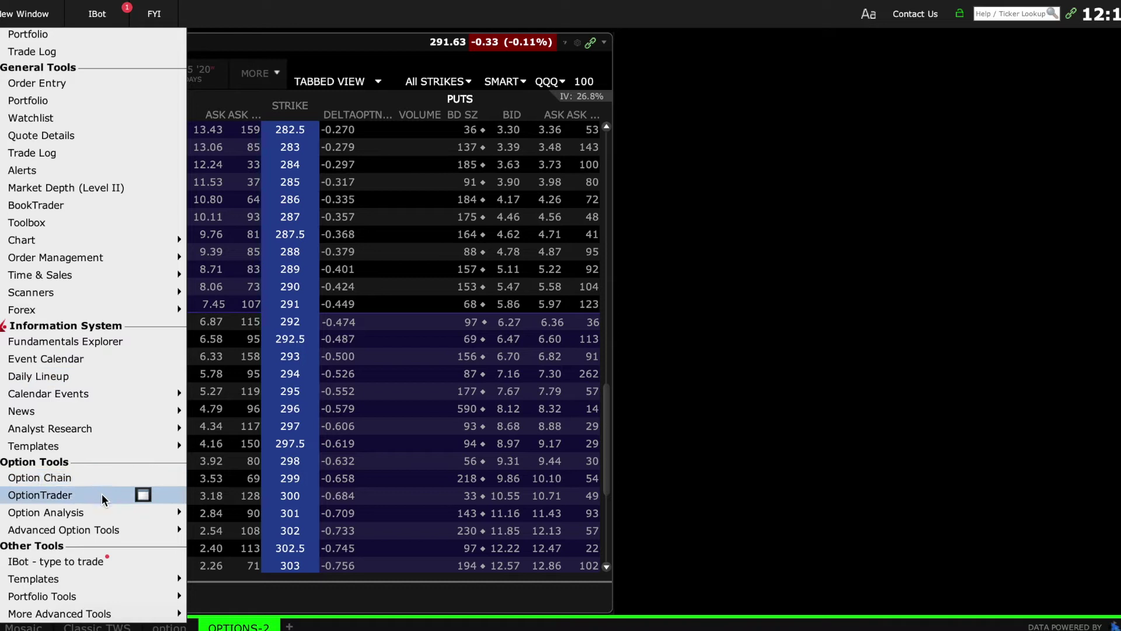
pyautogui.moveTo(104, 506)
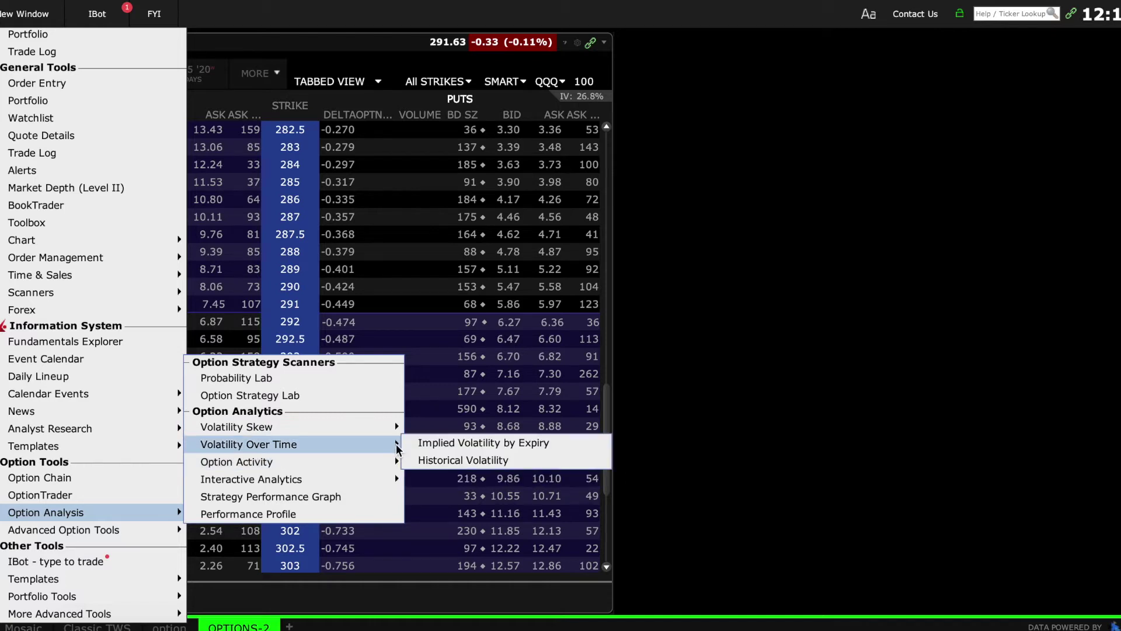
pyautogui.click(423, 442)
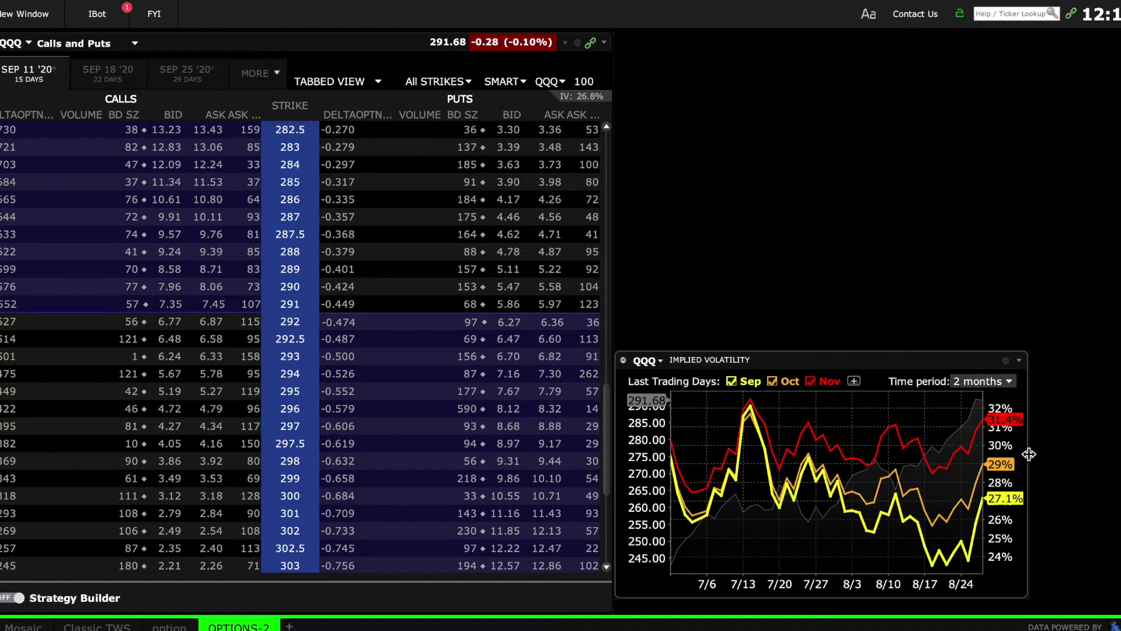
# Widen the implied volatility chart and set its time period to 6 months.
pyautogui.moveTo(1028, 453); pyautogui.dragTo(1120, 458)
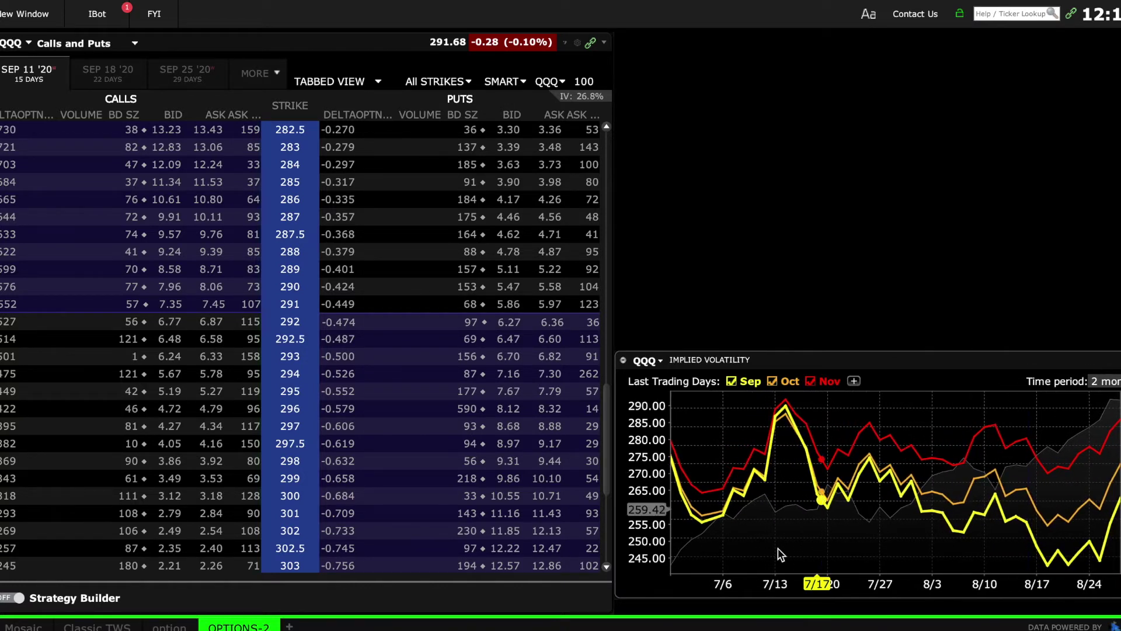
pyautogui.click(1107, 380)
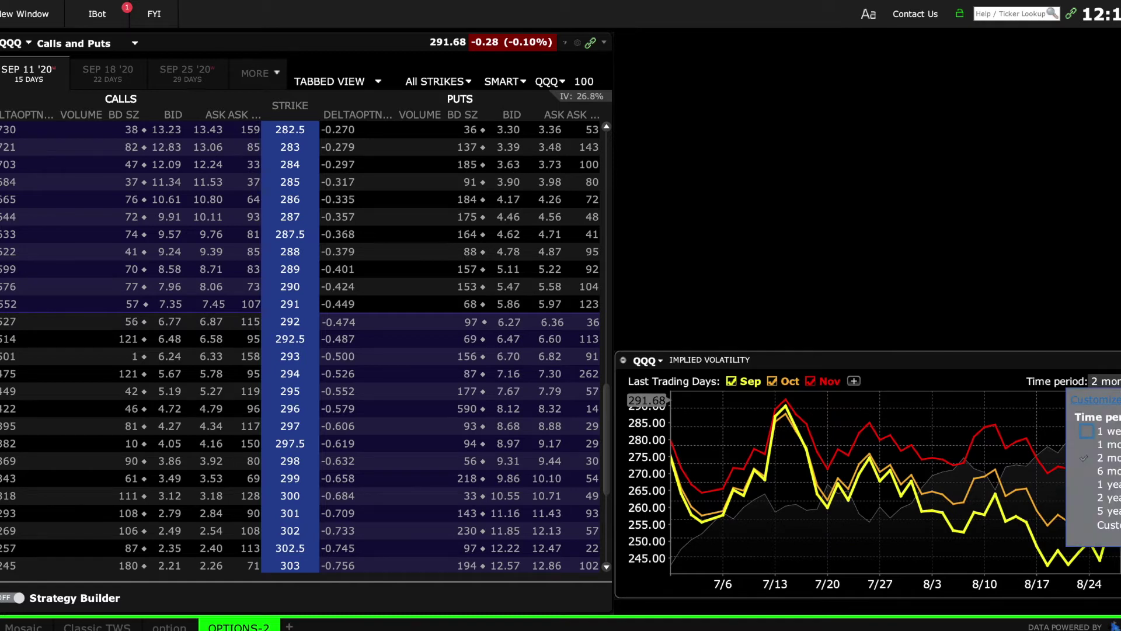
pyautogui.click(1091, 432)
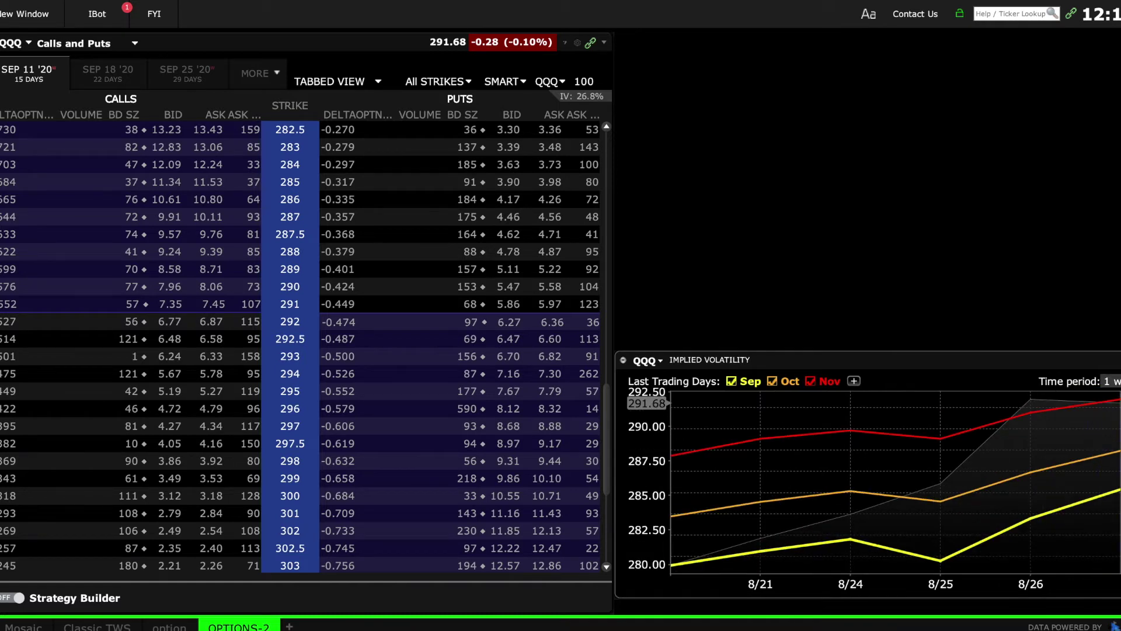
pyautogui.click(1106, 381)
pyautogui.click(1084, 470)
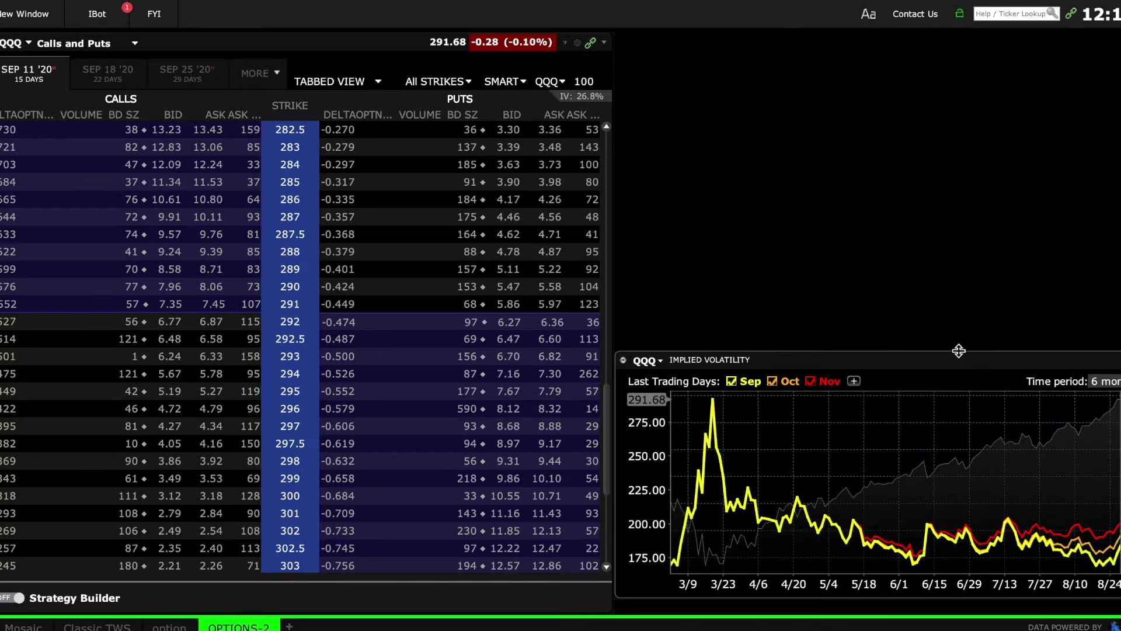
# Shorten the volatility chart from the top, keeping QQQ as its ticker.
pyautogui.moveTo(960, 354); pyautogui.dragTo(964, 393)
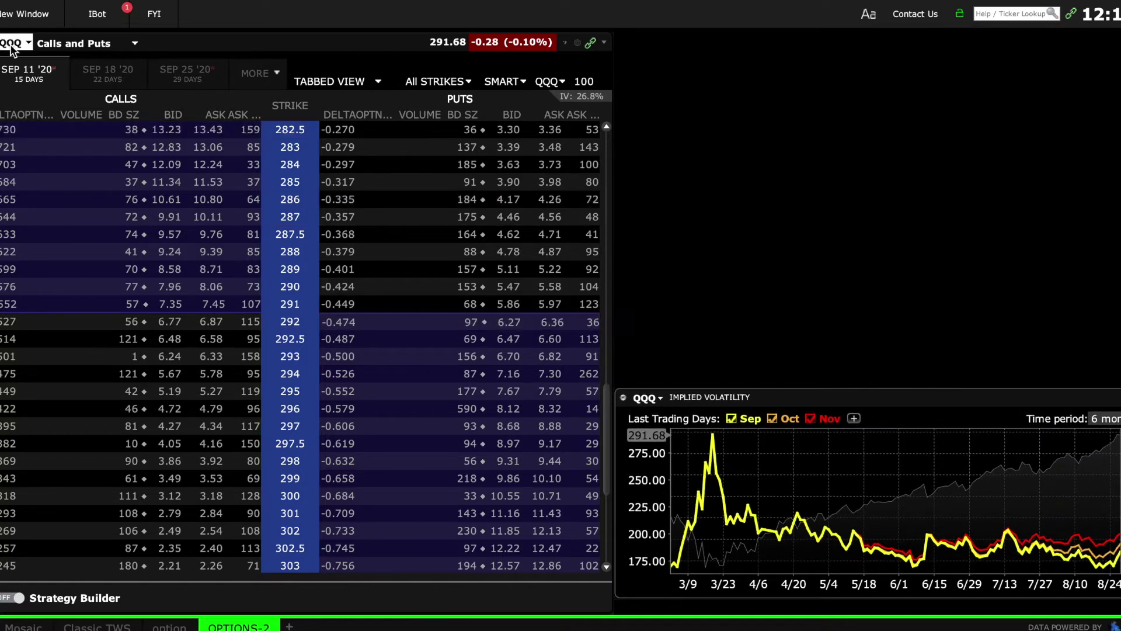
pyautogui.click(648, 399)
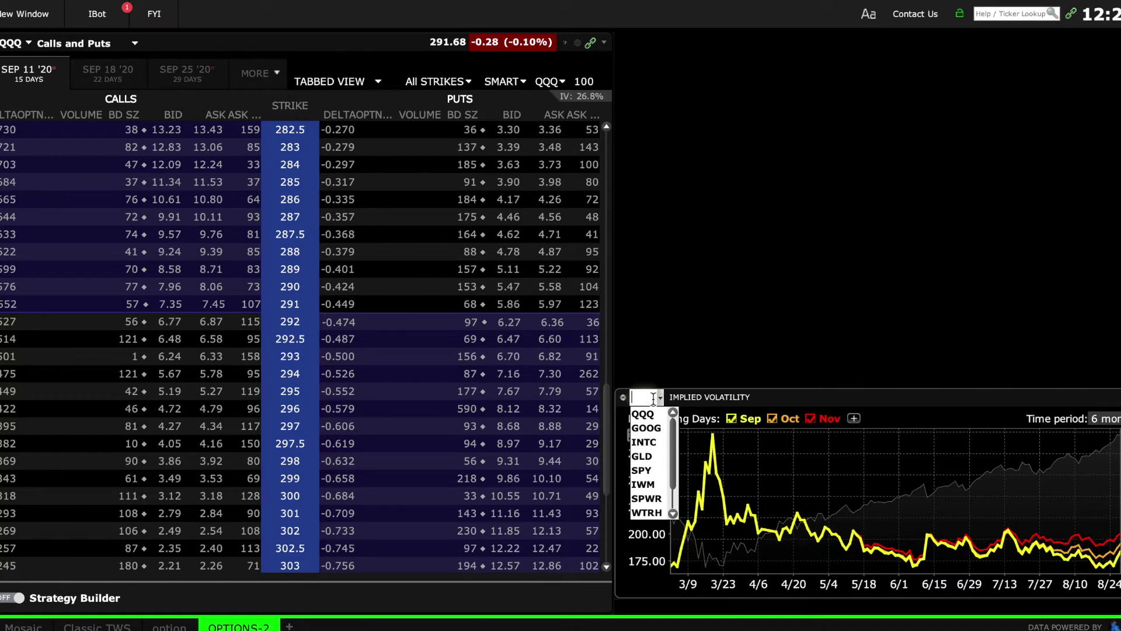
pyautogui.click(803, 402)
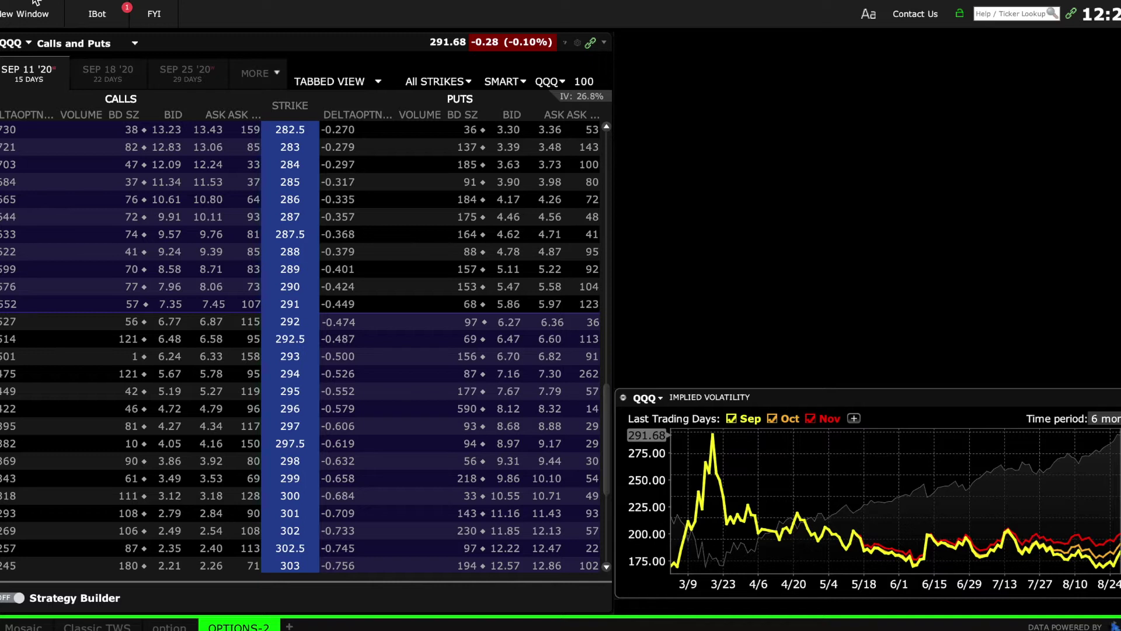
# Add an empty Watchlist2 window docked above the volatility chart, stretched to the right edge.
pyautogui.click(33, 2)
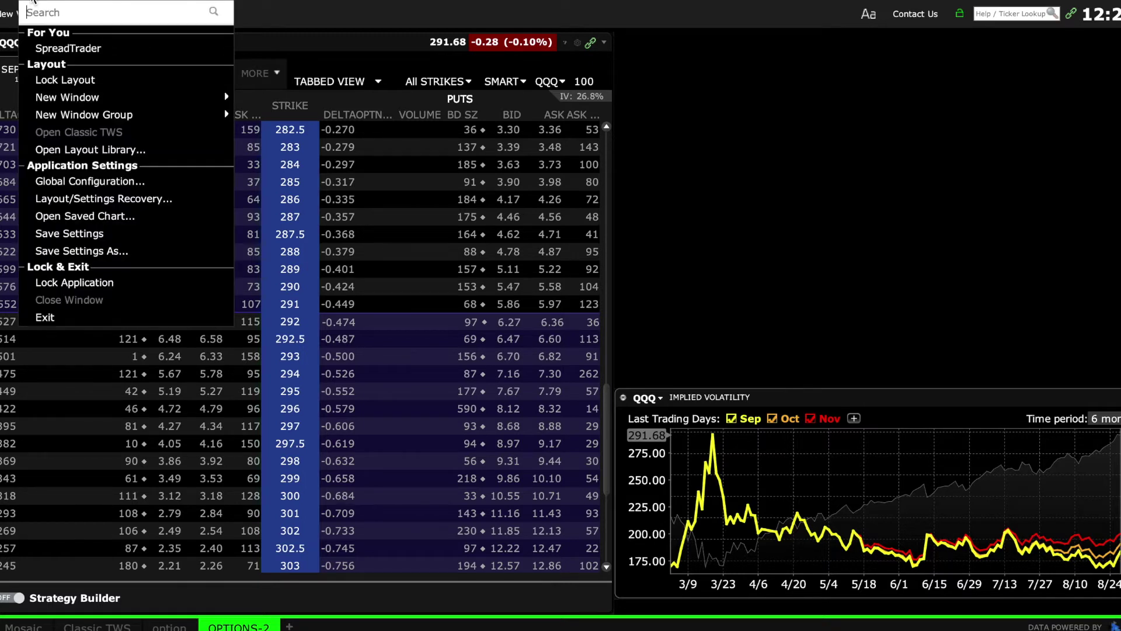
pyautogui.click(5, 18)
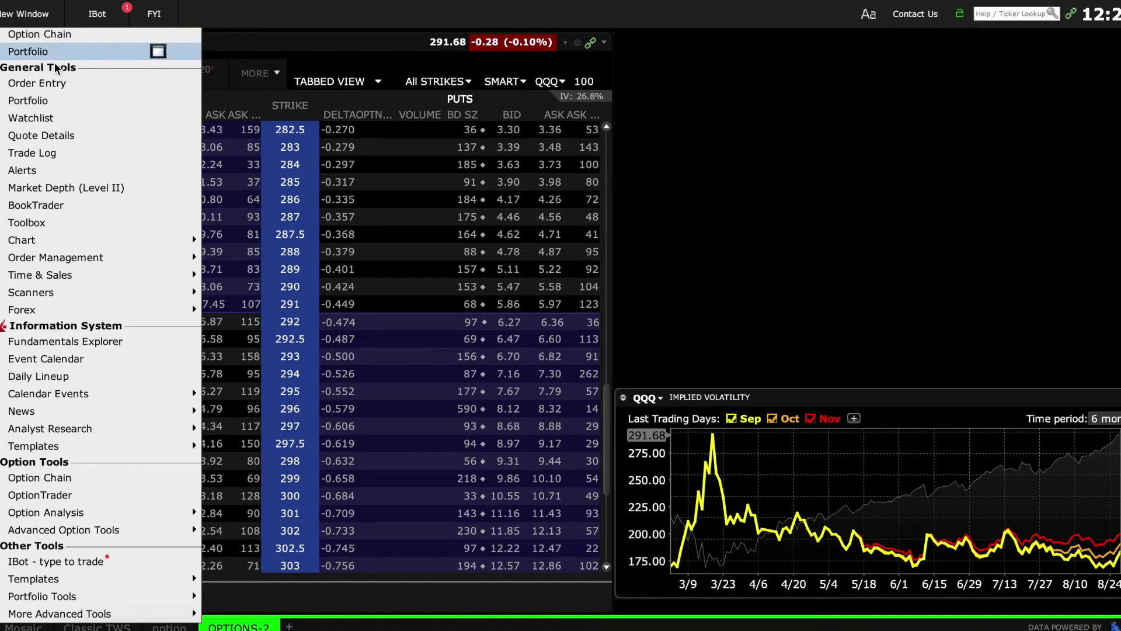
pyautogui.click(49, 117)
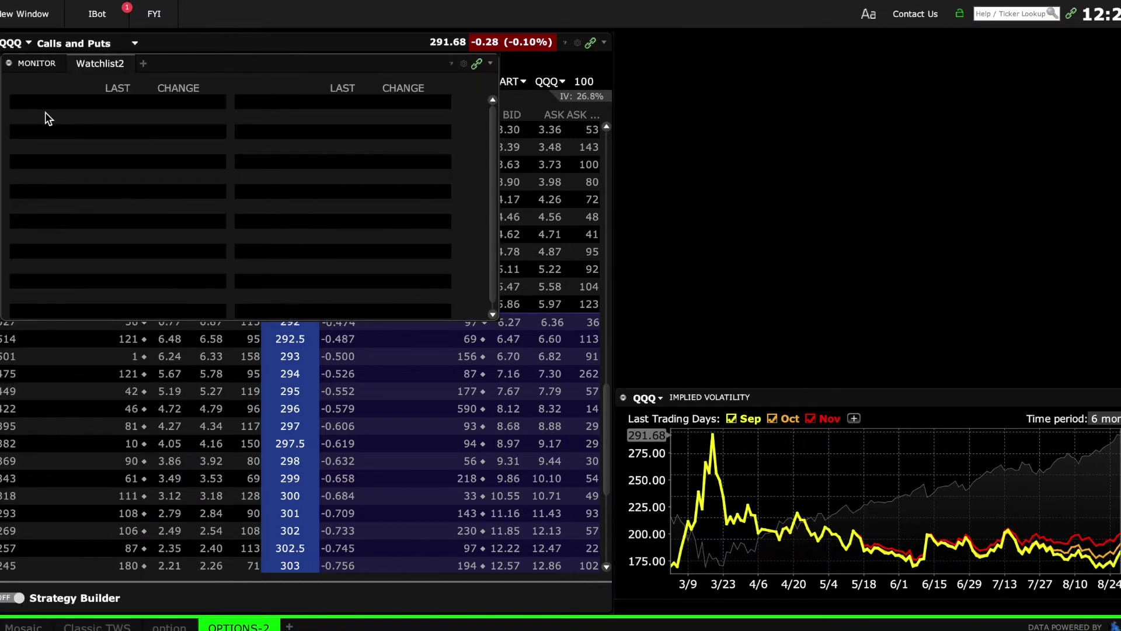
pyautogui.moveTo(306, 67); pyautogui.dragTo(920, 187)
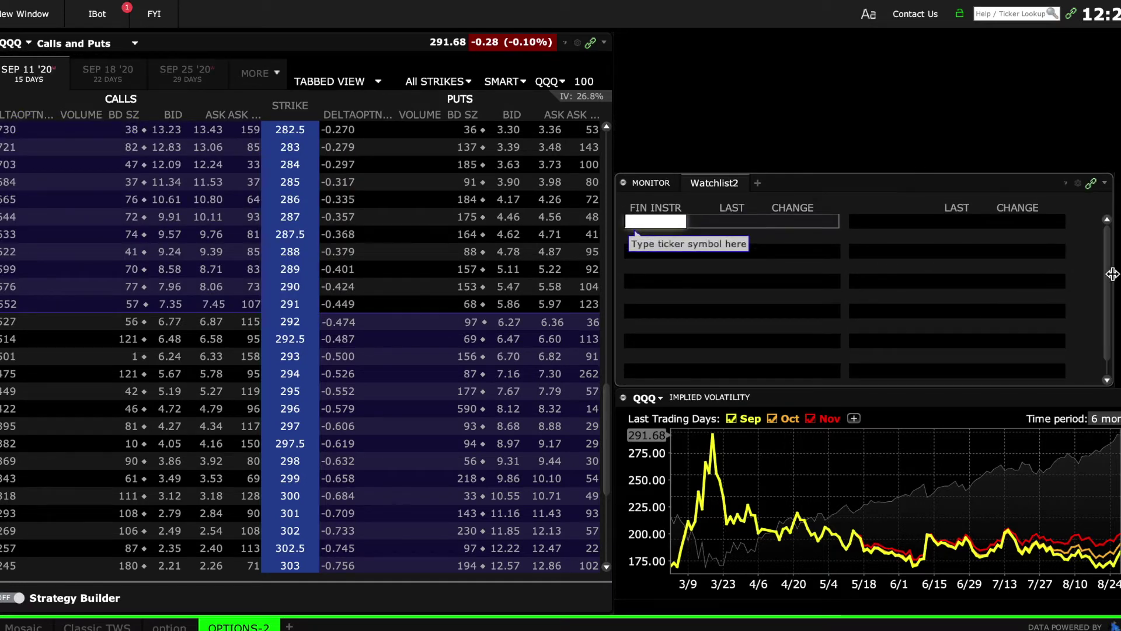
pyautogui.moveTo(1113, 273); pyautogui.dragTo(1120, 274)
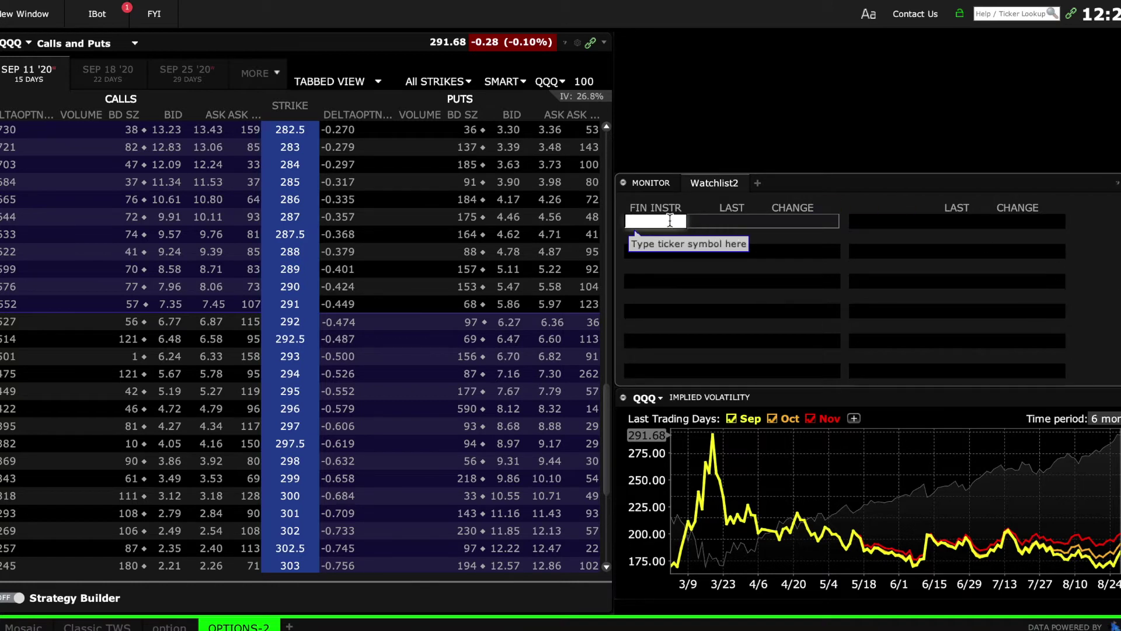
# Add SPY and QQQ stocks (SMART) to Watchlist2, dismissing the ETF notice.
pyautogui.write('SPY')
pyautogui.press('Return')
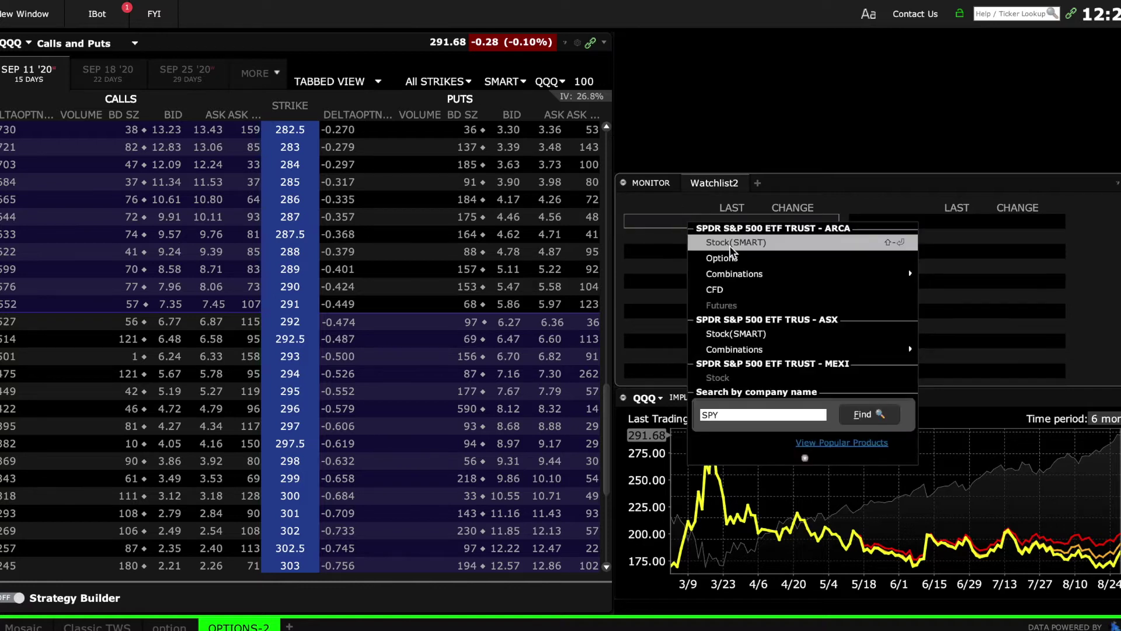
pyautogui.click(719, 244)
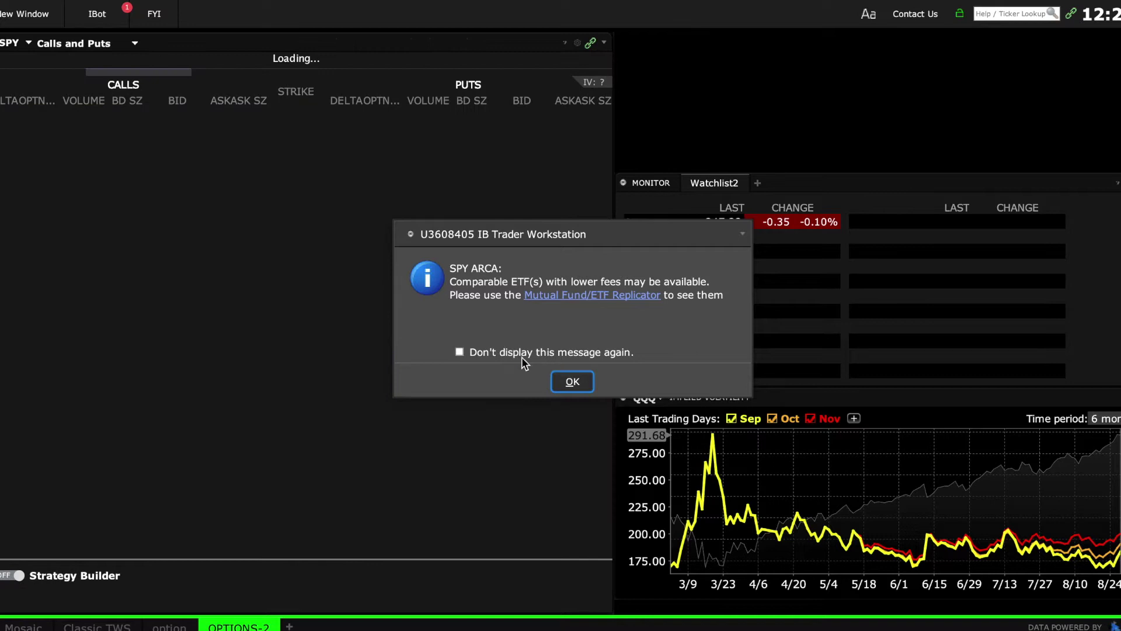
pyautogui.click(572, 380)
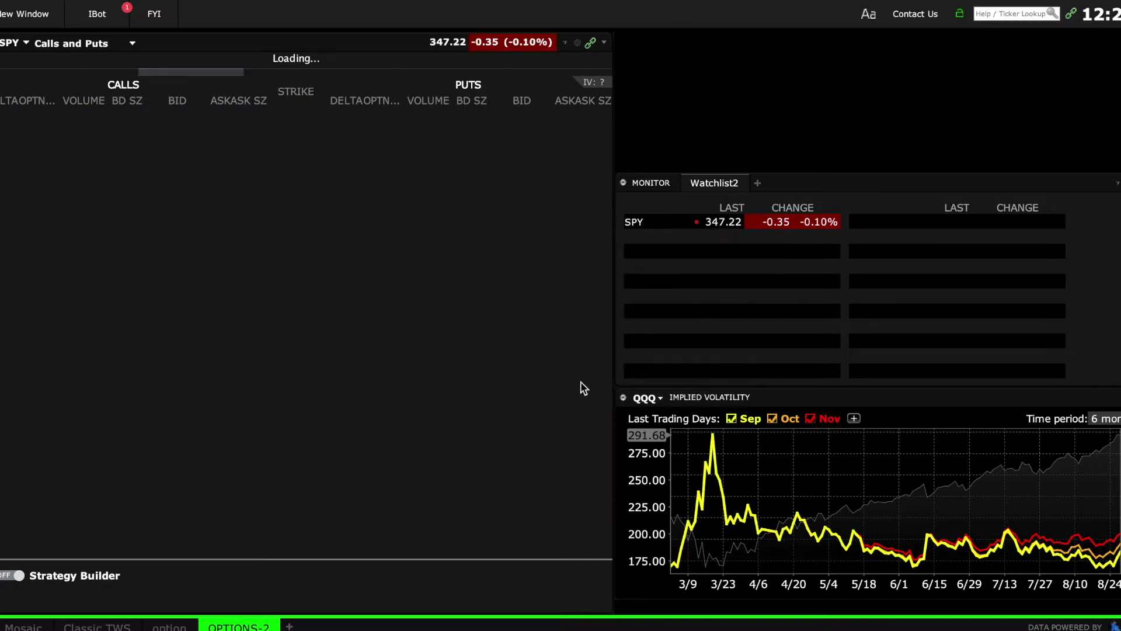
pyautogui.click(655, 237)
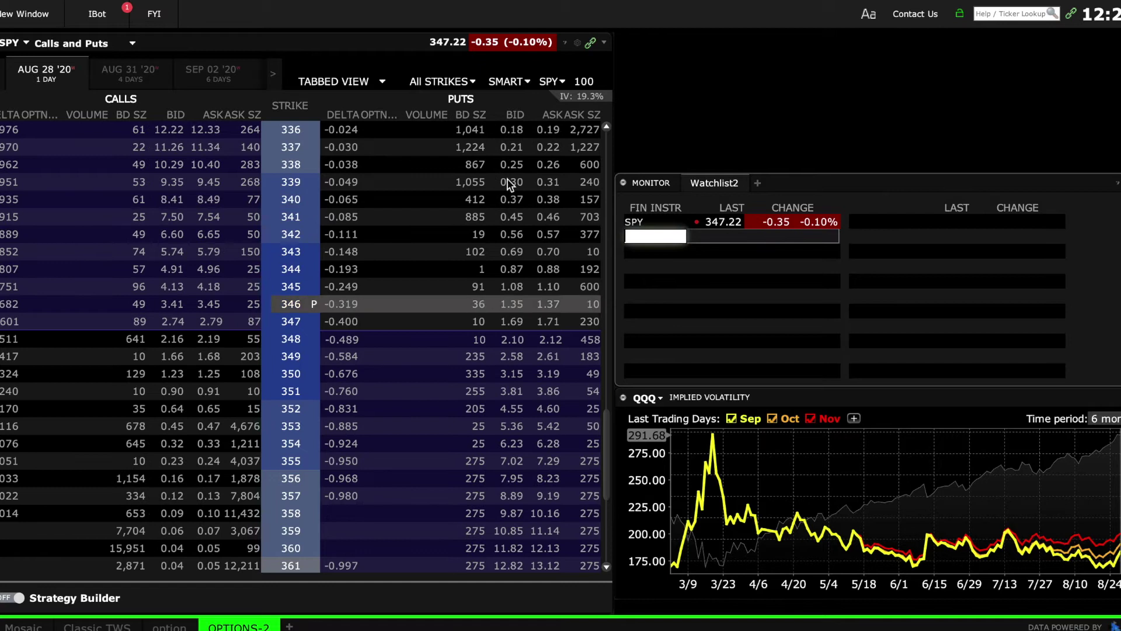
pyautogui.write('Q')
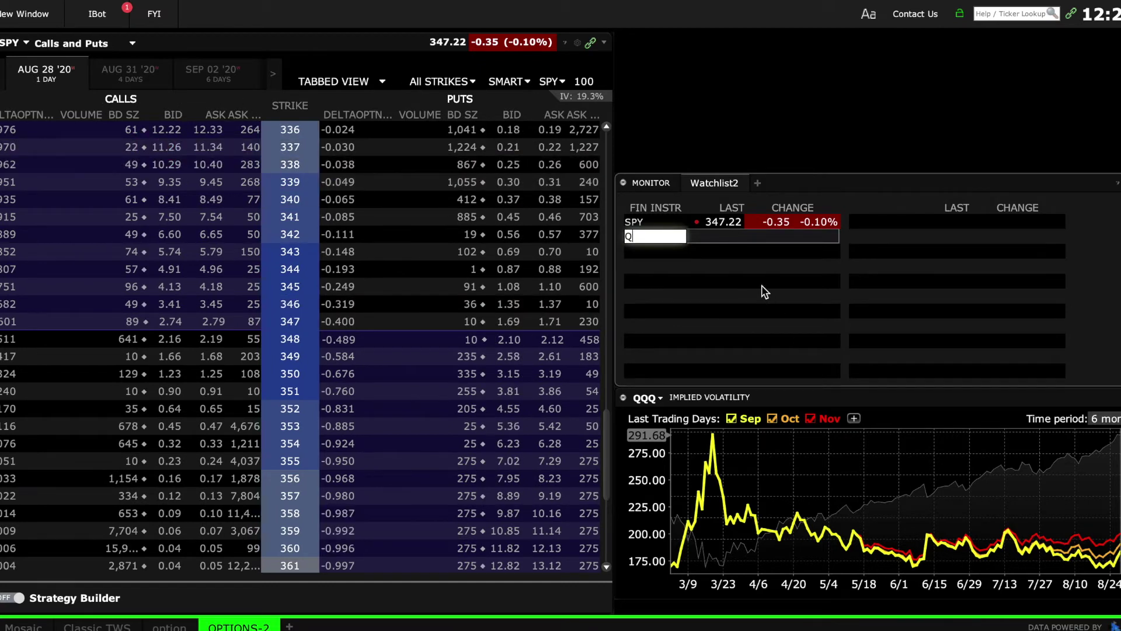
pyautogui.write('QQ')
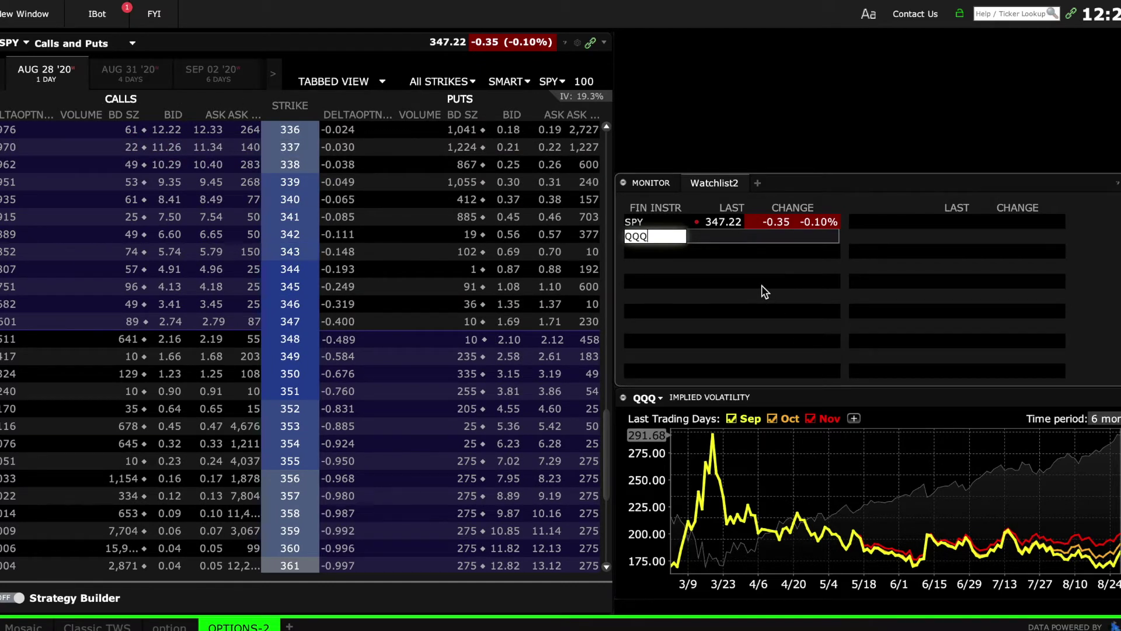
pyautogui.press('Return')
pyautogui.click(762, 257)
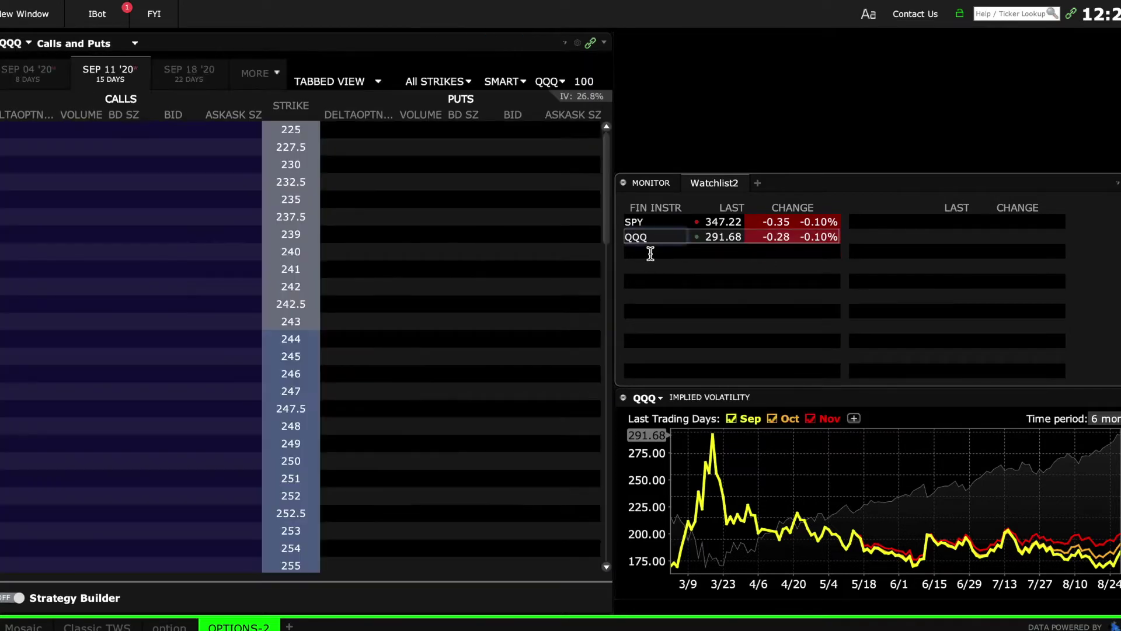
# Add FB and TSLA stocks (SMART) below QQQ in Watchlist2.
pyautogui.click(650, 252)
pyautogui.write('FB')
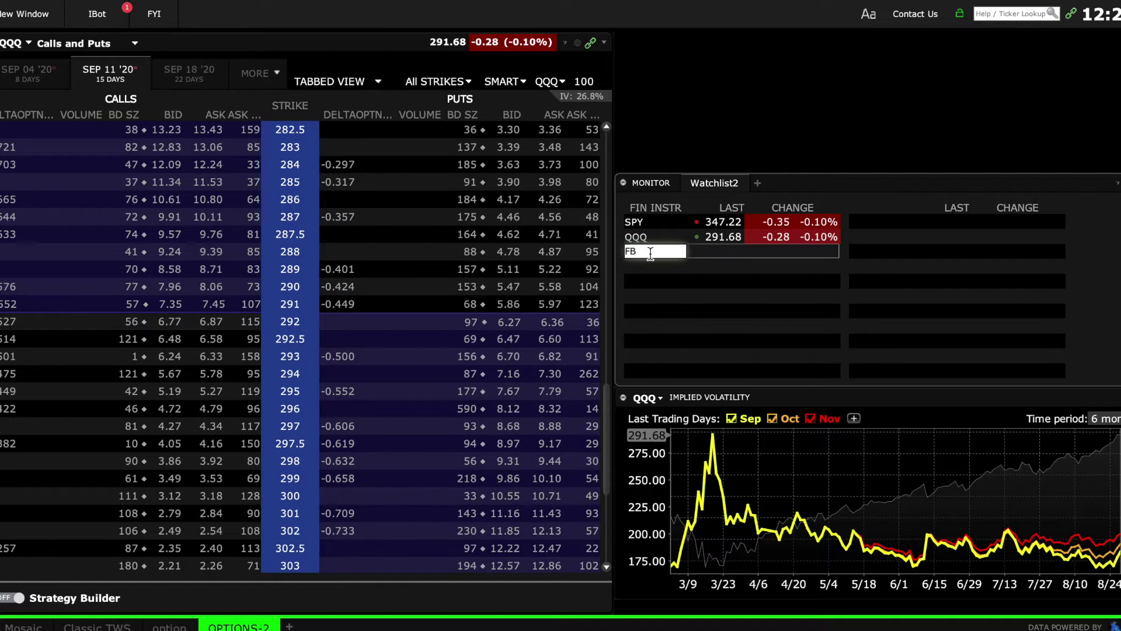
pyautogui.press('Return')
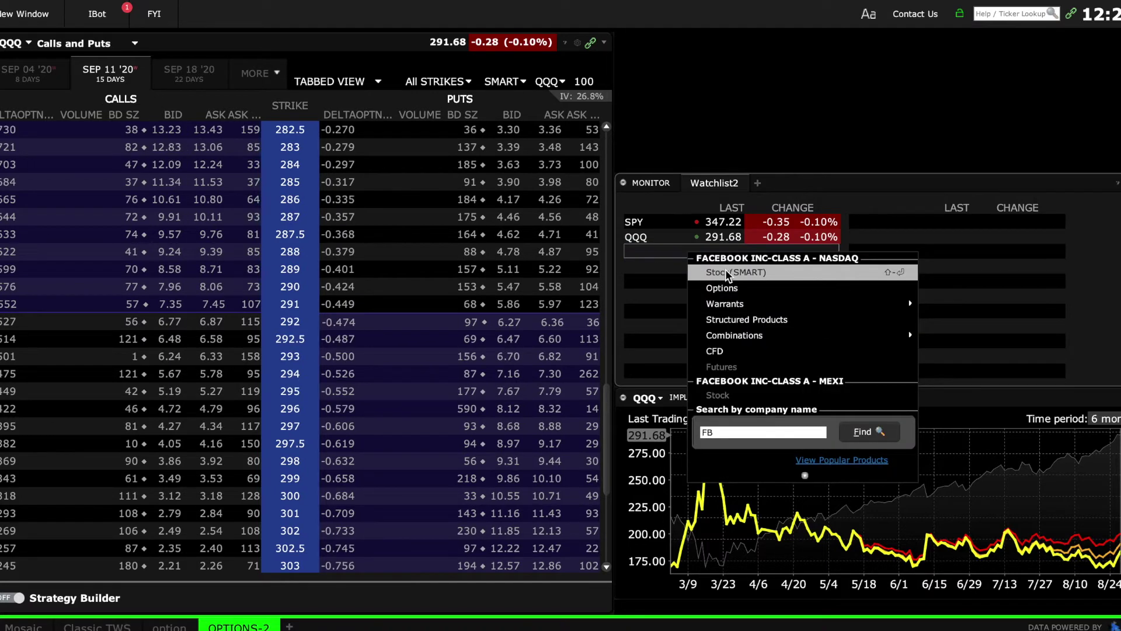
pyautogui.click(725, 269)
pyautogui.click(654, 268)
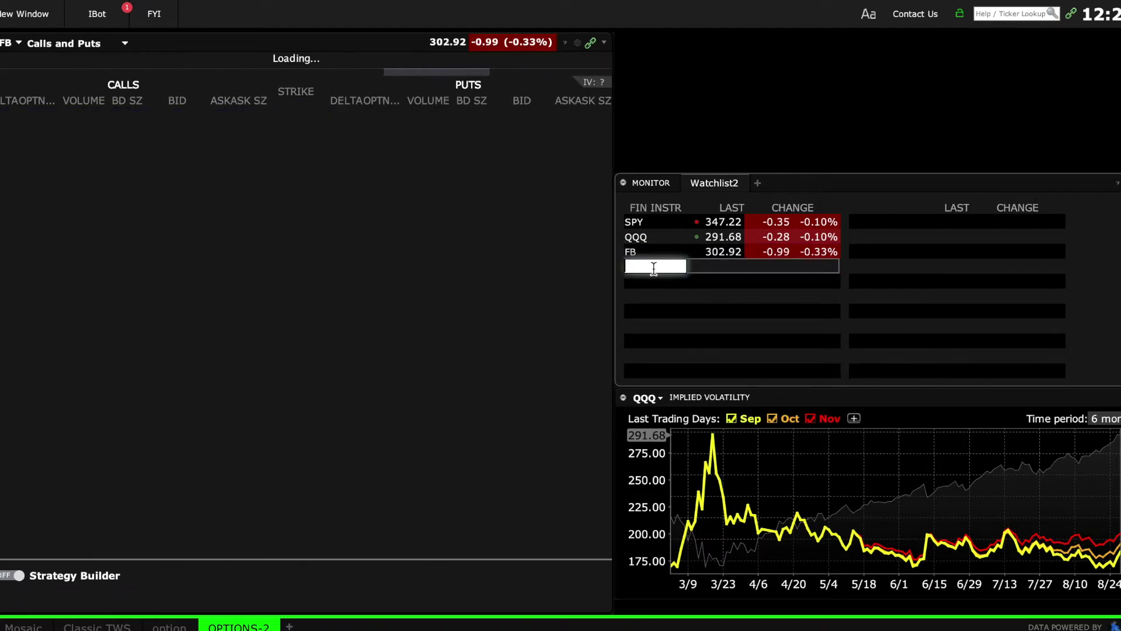
pyautogui.write('TSL')
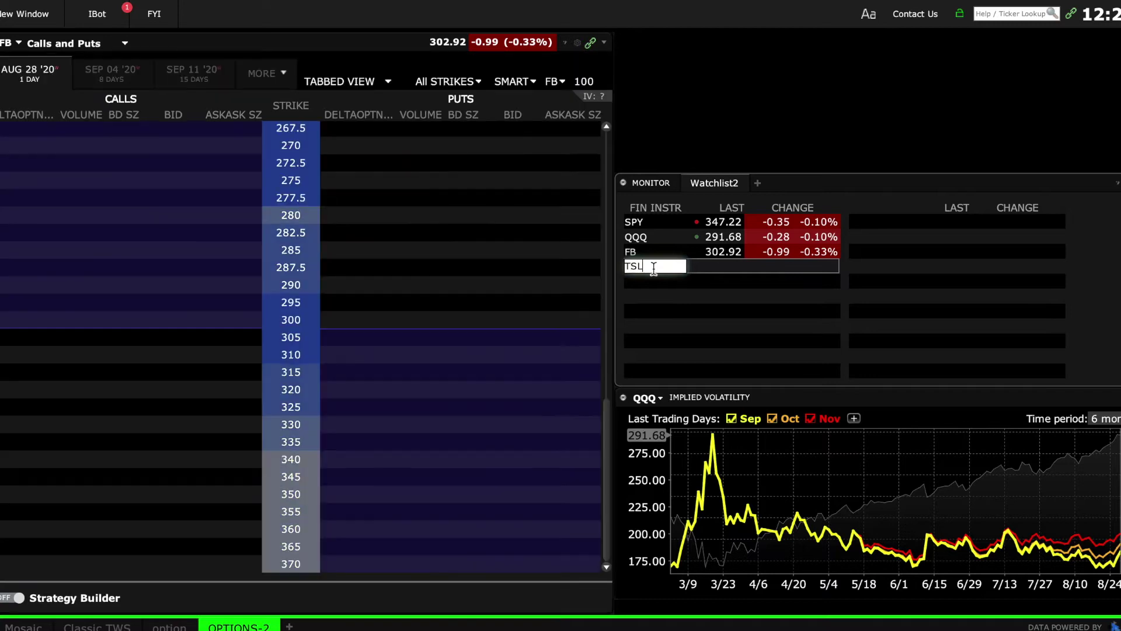
pyautogui.write('A')
pyautogui.press('Return')
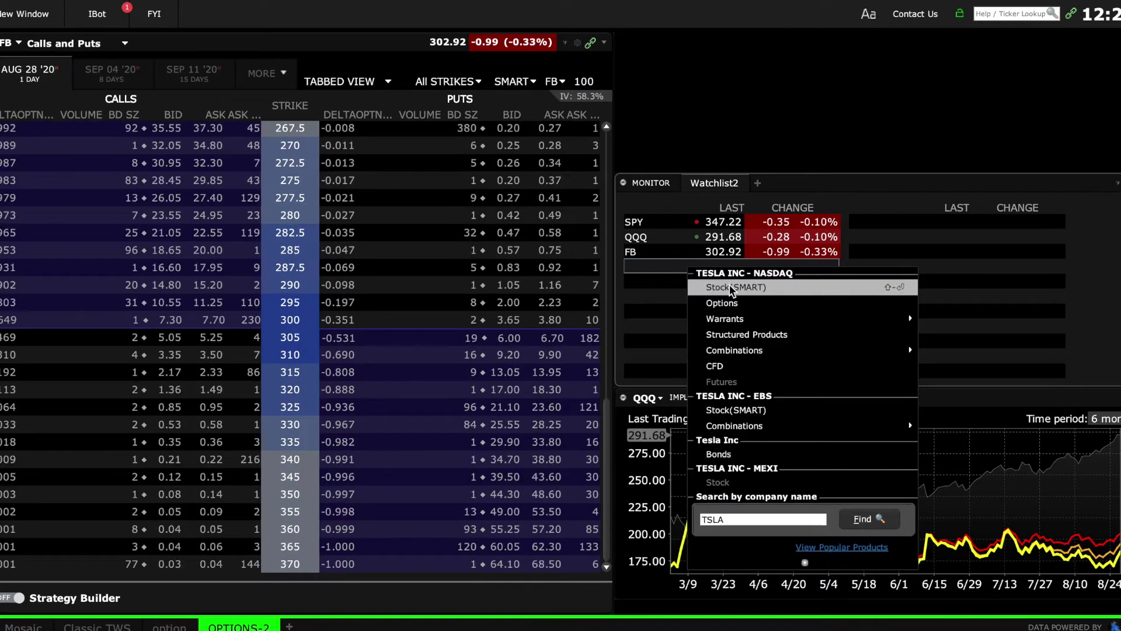
pyautogui.click(727, 286)
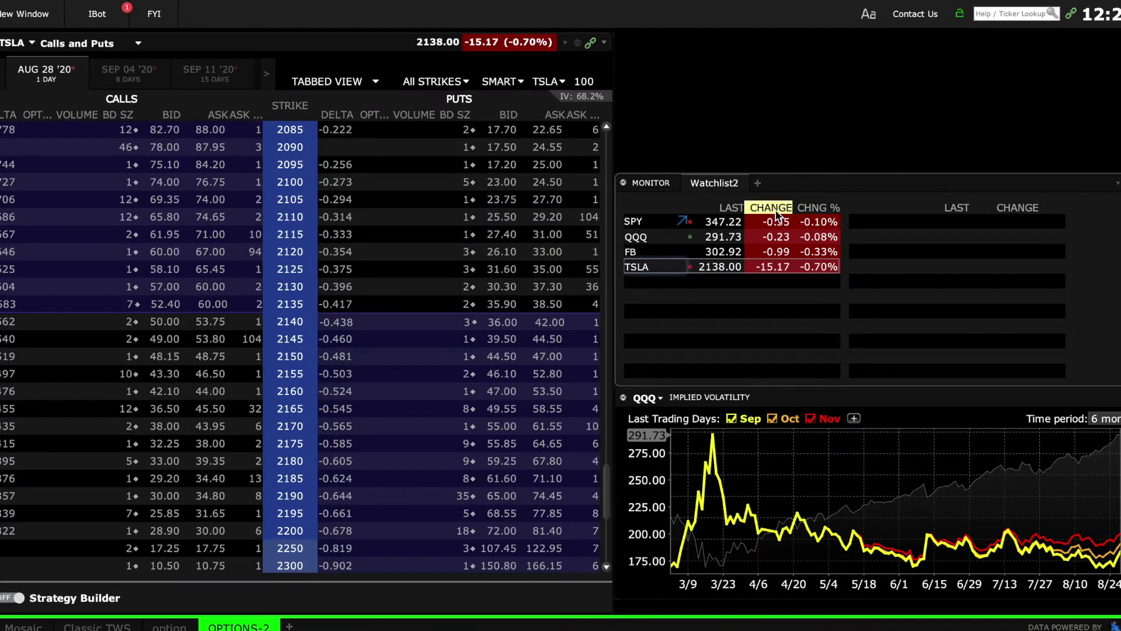
pyautogui.moveTo(777, 210)
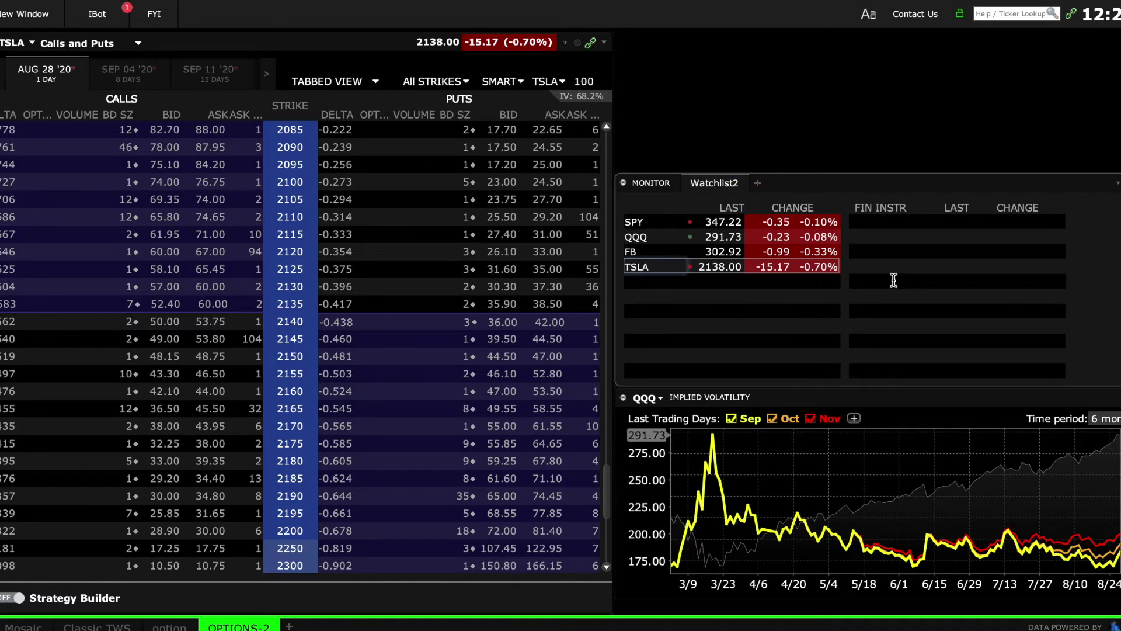
# Add a 52 Week IV Percentile (52IVP) column to Watchlist2.
pyautogui.rightClick(752, 208)
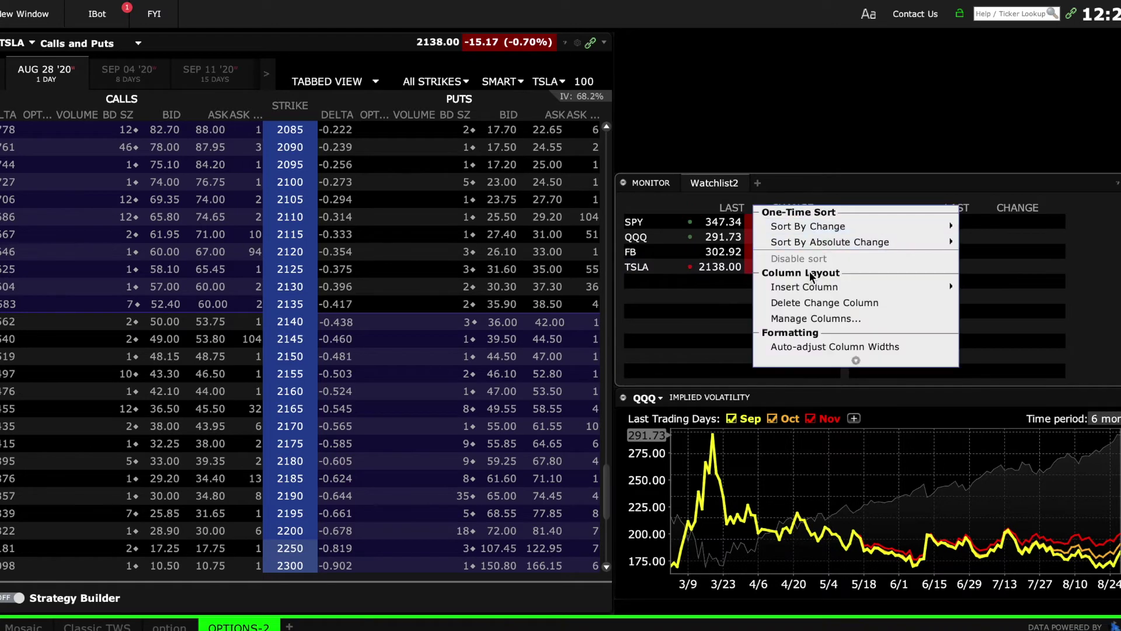
pyautogui.moveTo(808, 287)
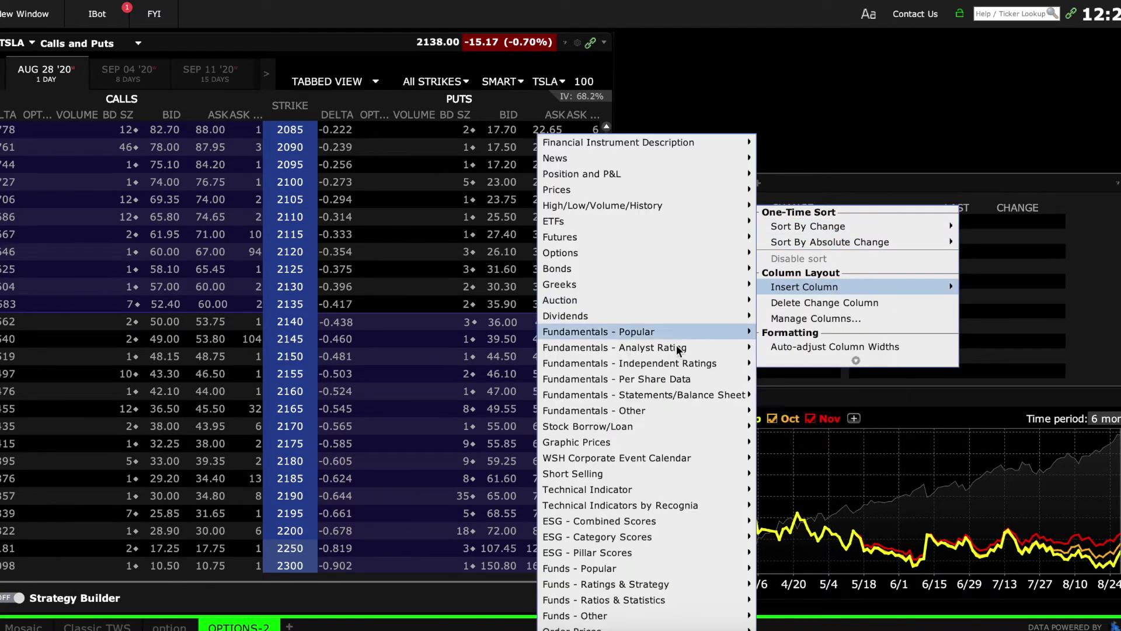
pyautogui.moveTo(626, 250)
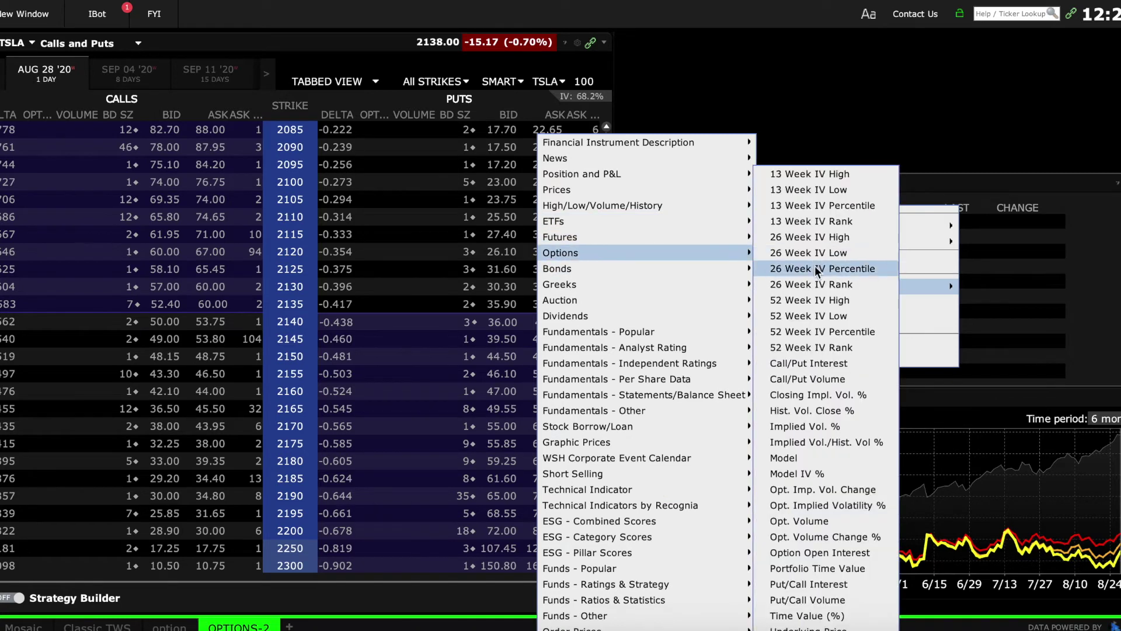
pyautogui.click(839, 333)
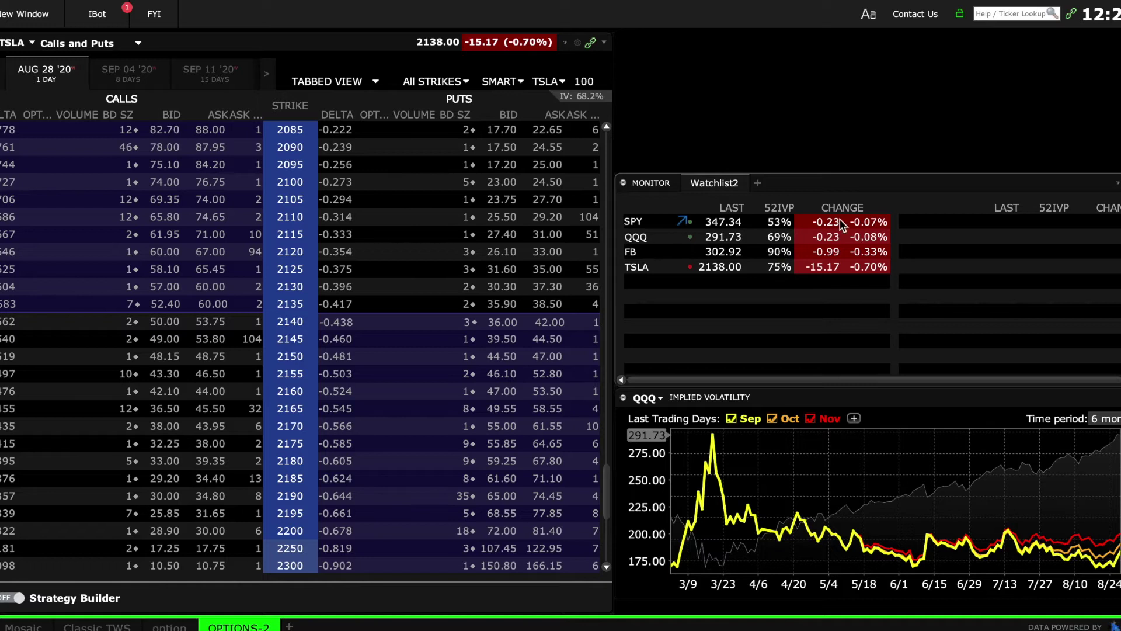
pyautogui.rightClick(813, 207)
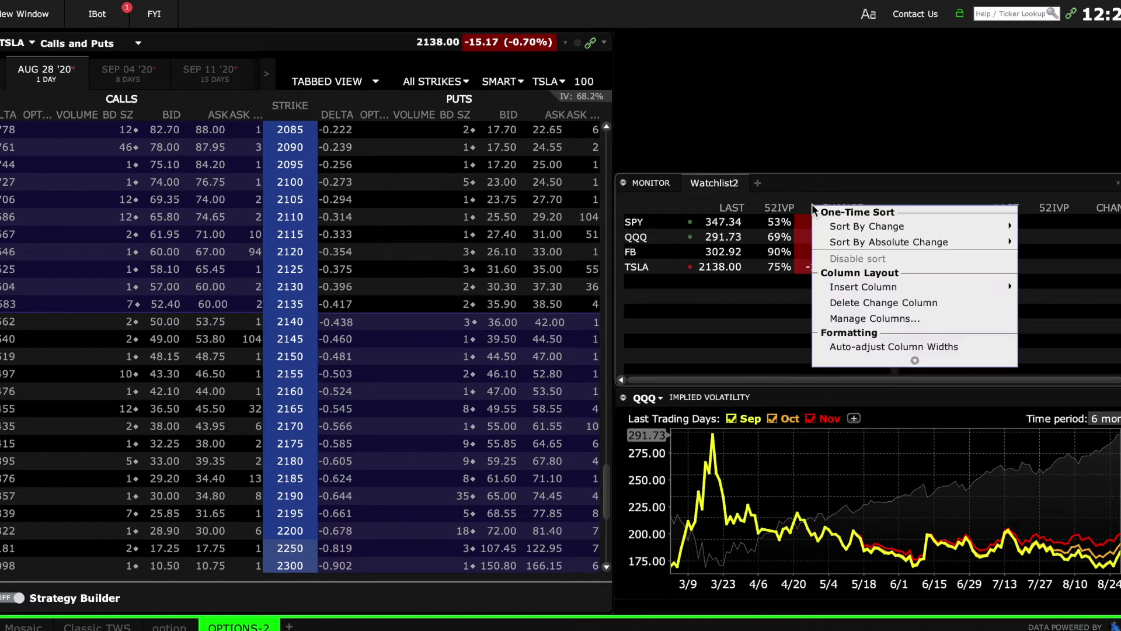
pyautogui.rightClick(772, 209)
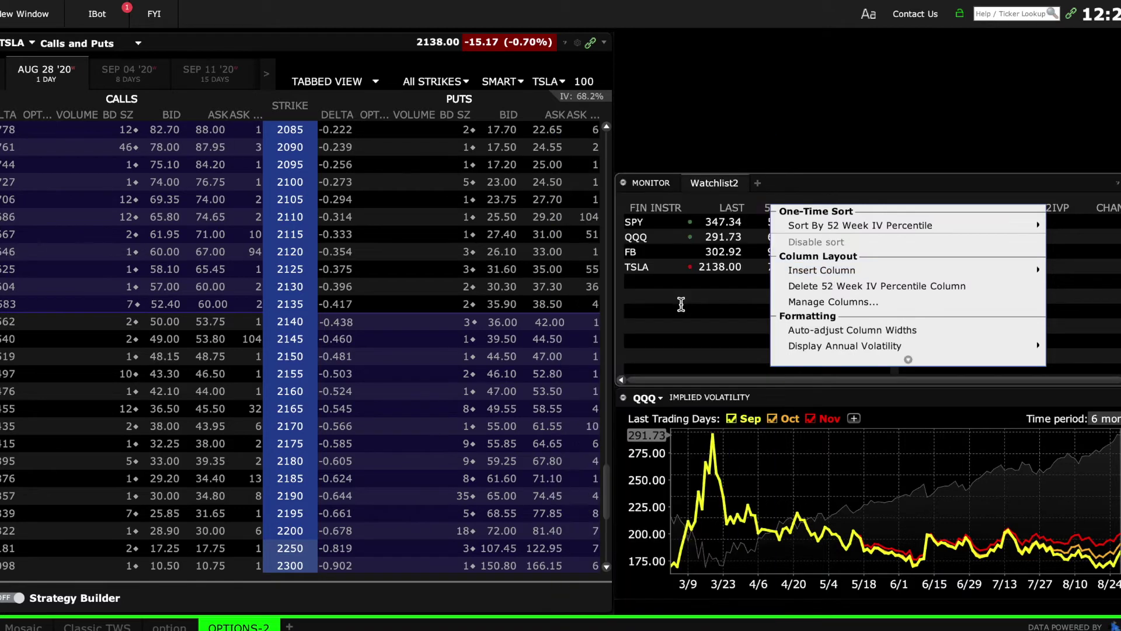
pyautogui.moveTo(839, 269)
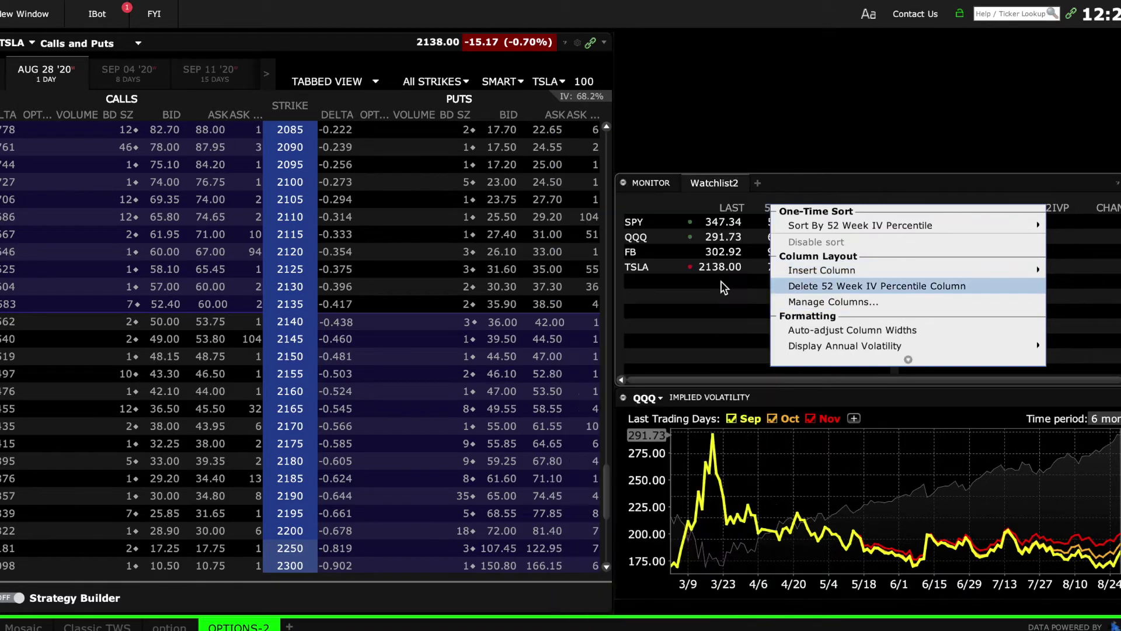
pyautogui.click(698, 281)
# Add a 52 Week IV Rank (52IVR) column and shorten the watchlist from the top.
pyautogui.rightClick(762, 206)
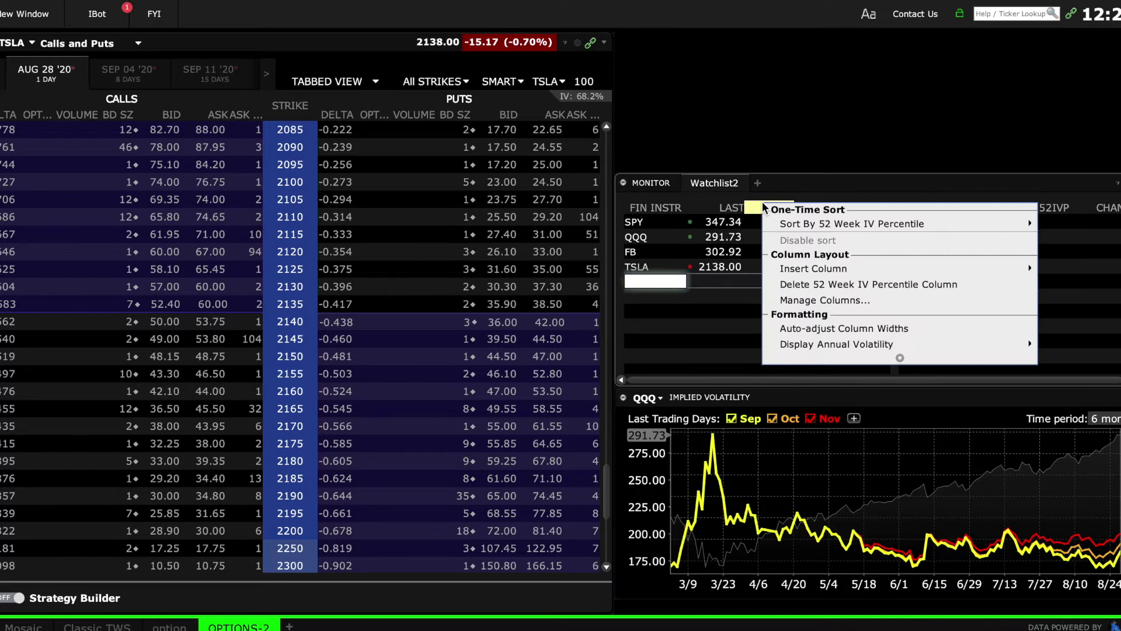
pyautogui.moveTo(839, 273)
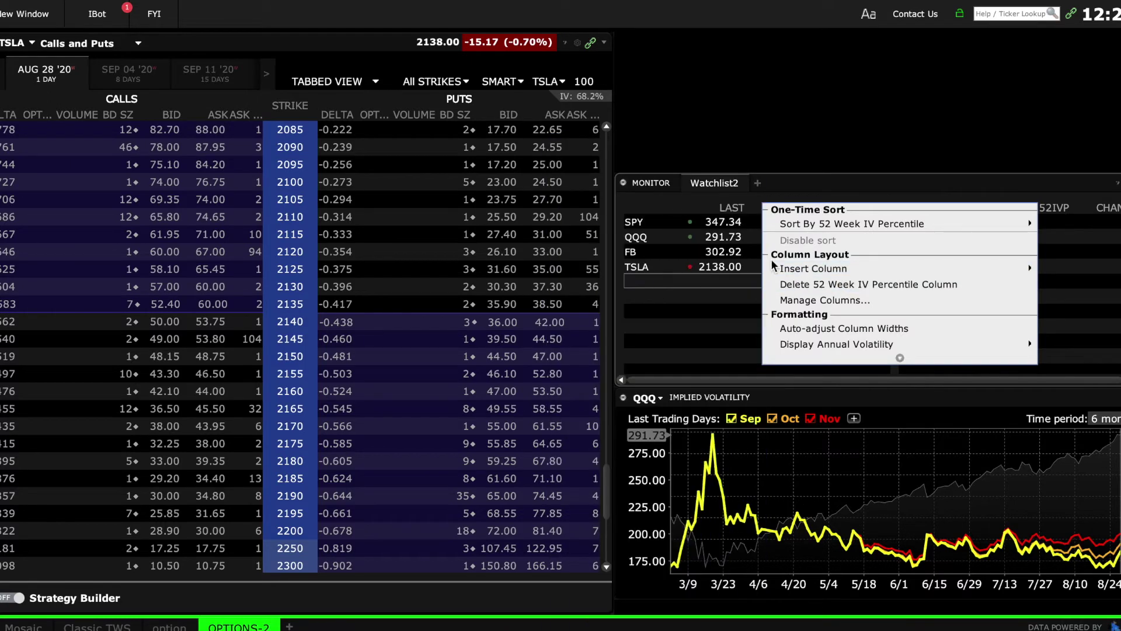
pyautogui.moveTo(696, 252)
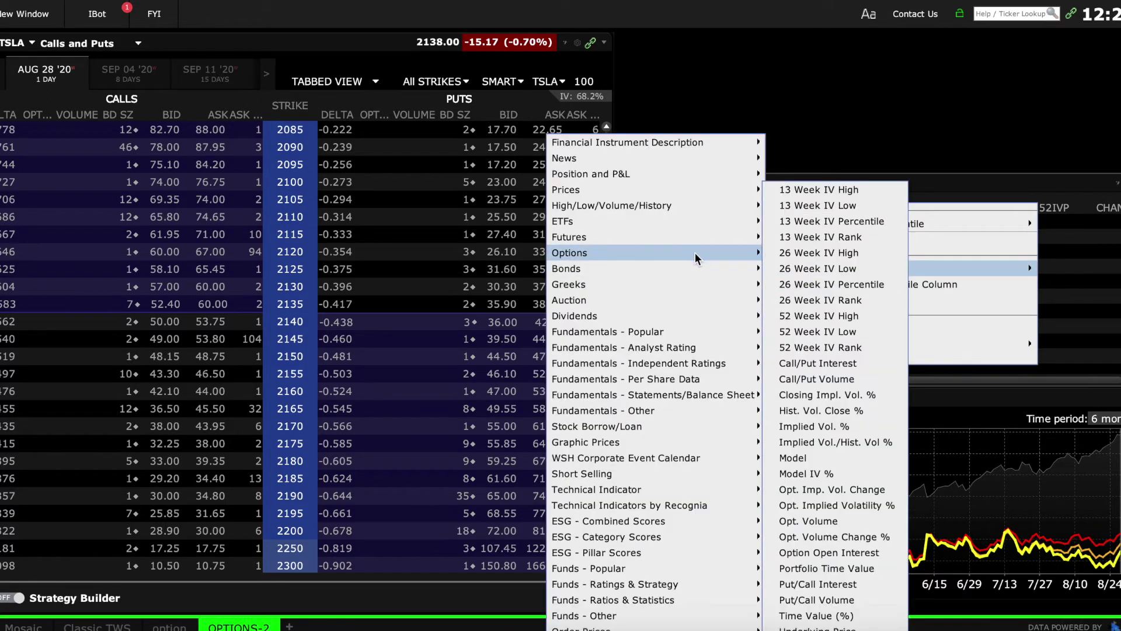
pyautogui.click(836, 347)
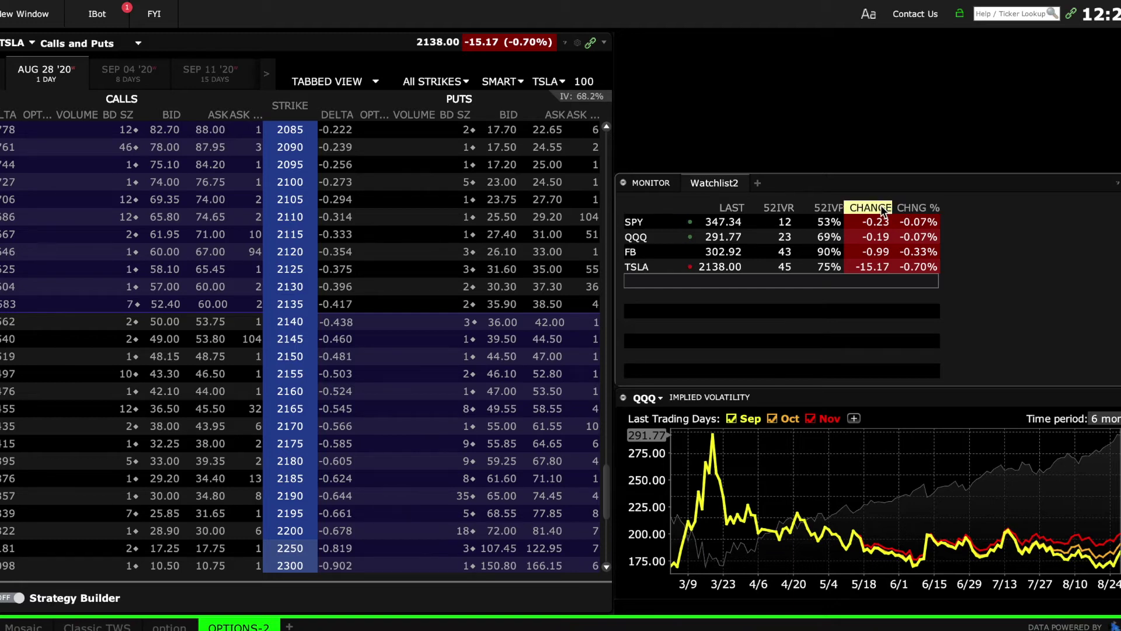
pyautogui.moveTo(883, 212)
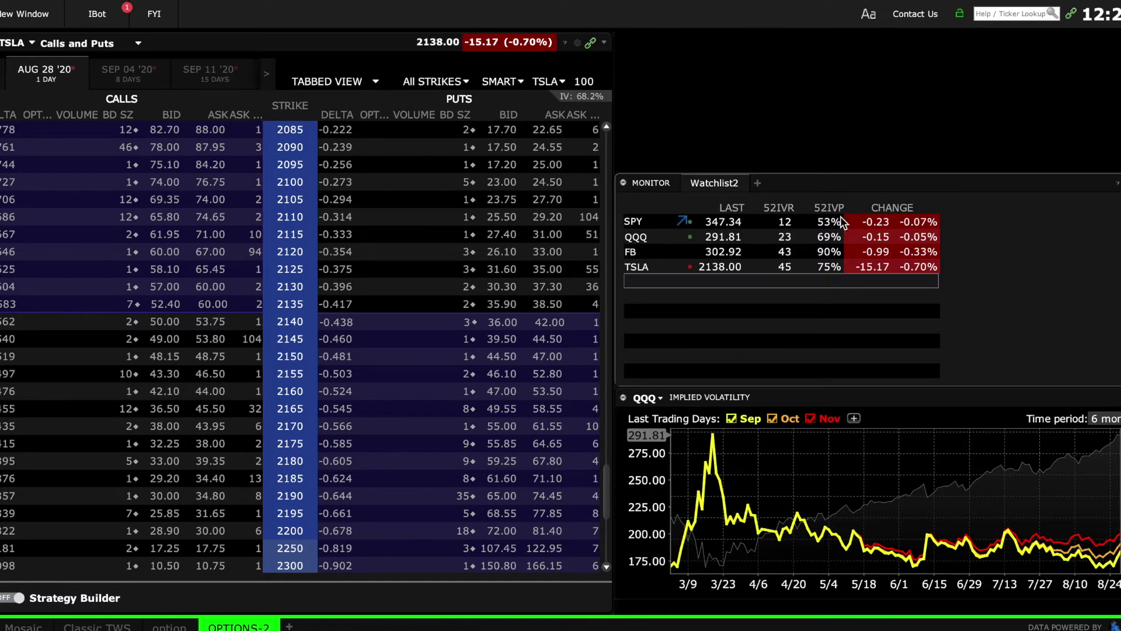
pyautogui.moveTo(863, 173); pyautogui.dragTo(864, 261)
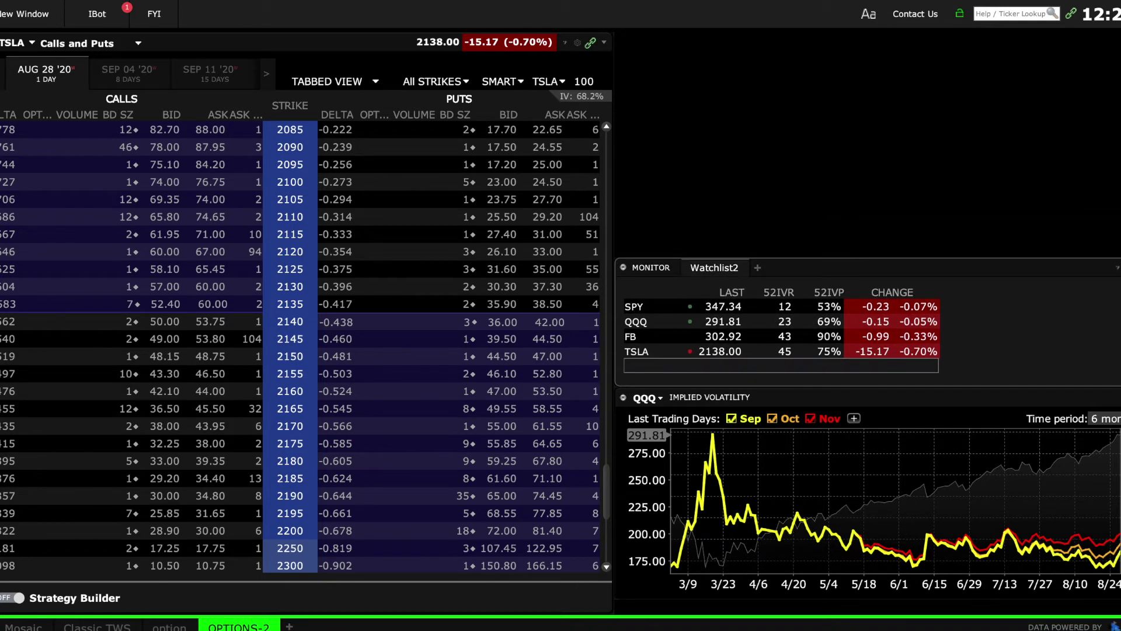
# Open a new TSLA price chart and shrink it to uncover the watchlist.
pyautogui.click(38, 15)
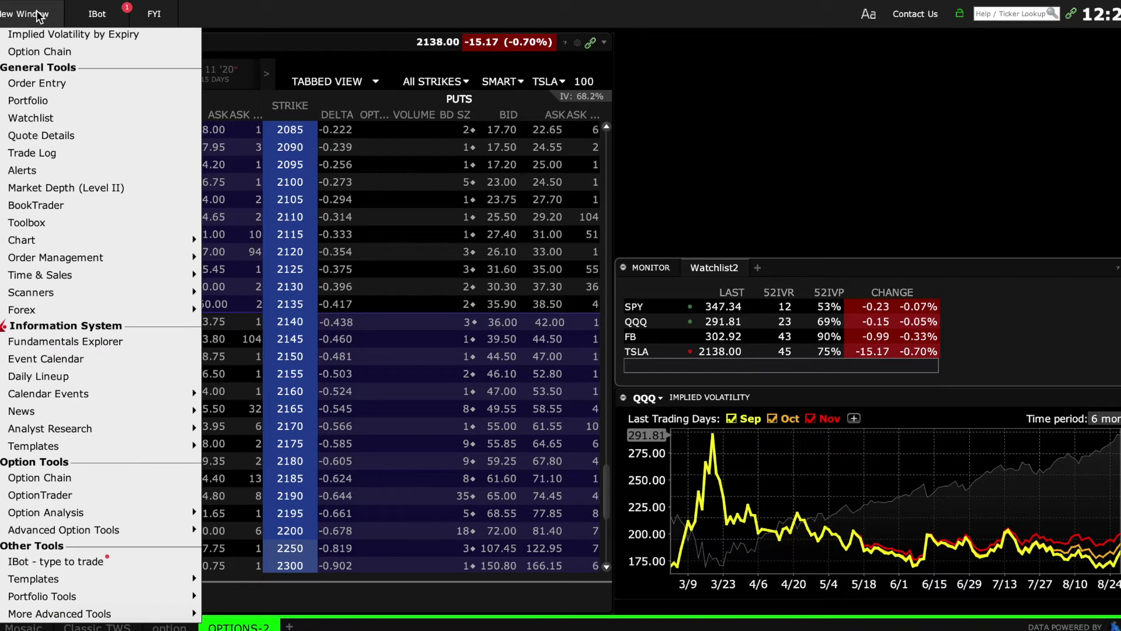
pyautogui.moveTo(62, 236)
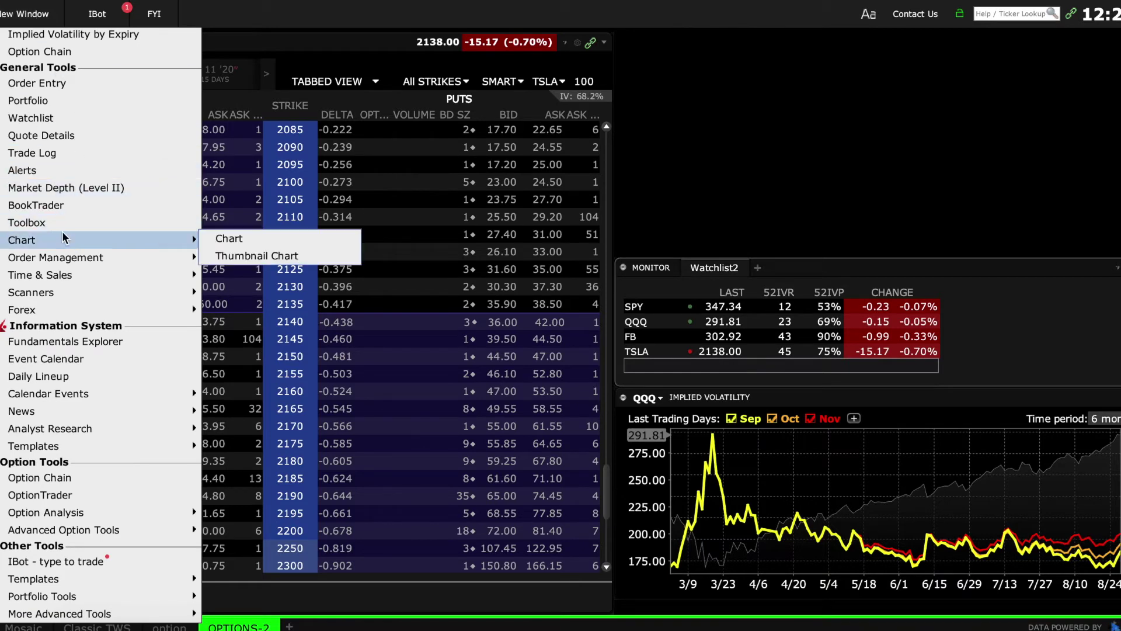
pyautogui.click(222, 238)
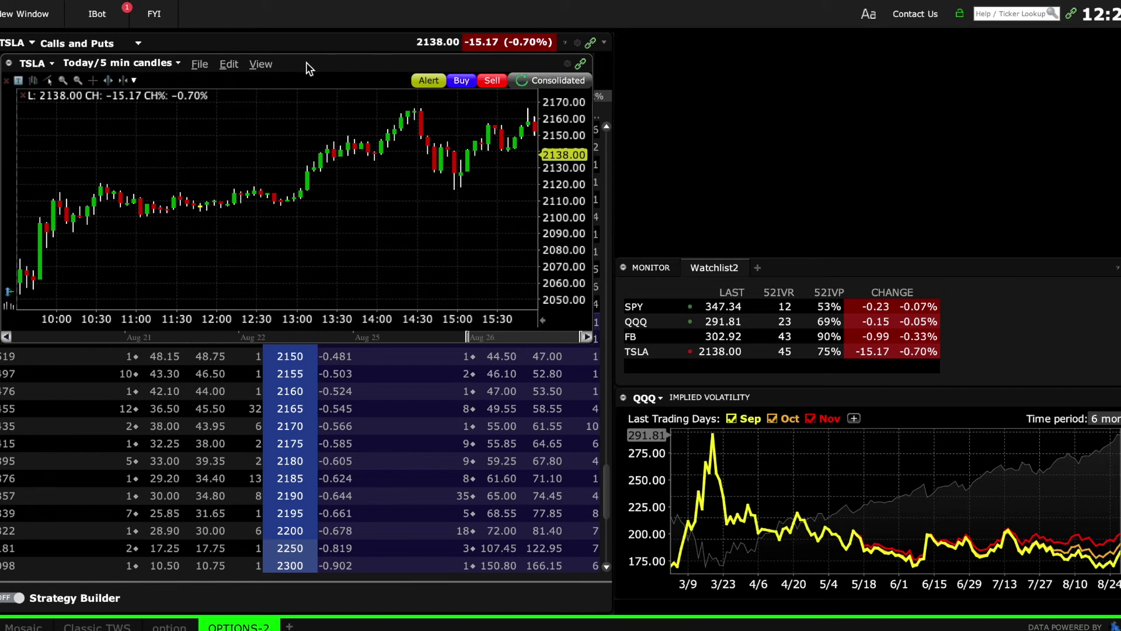
pyautogui.moveTo(305, 62); pyautogui.dragTo(651, 42)
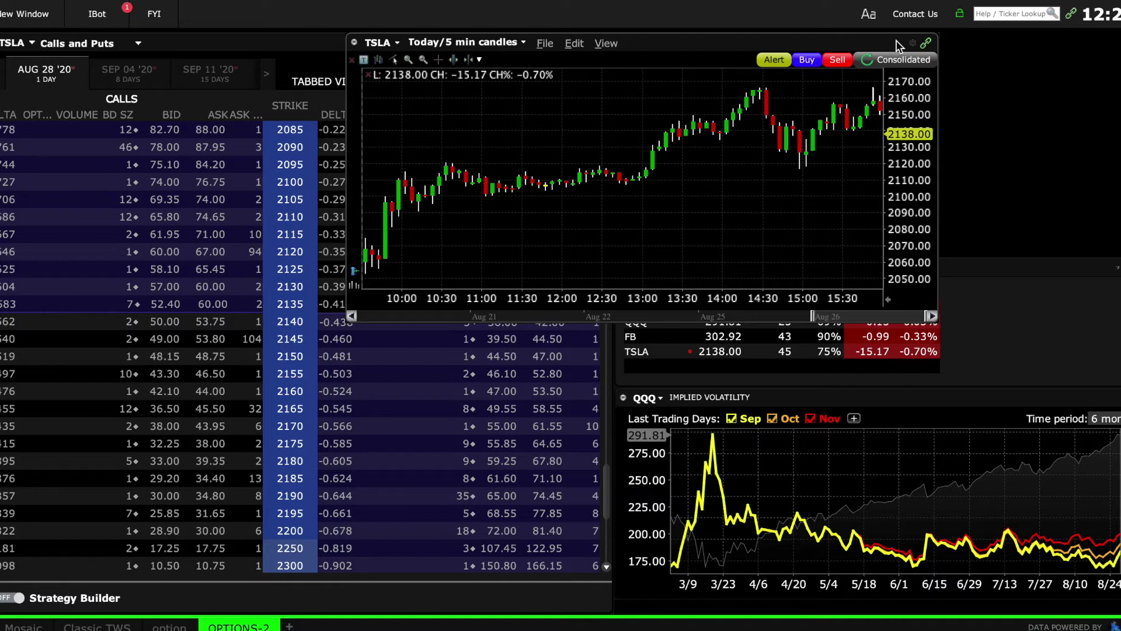
pyautogui.moveTo(899, 46); pyautogui.dragTo(707, 89)
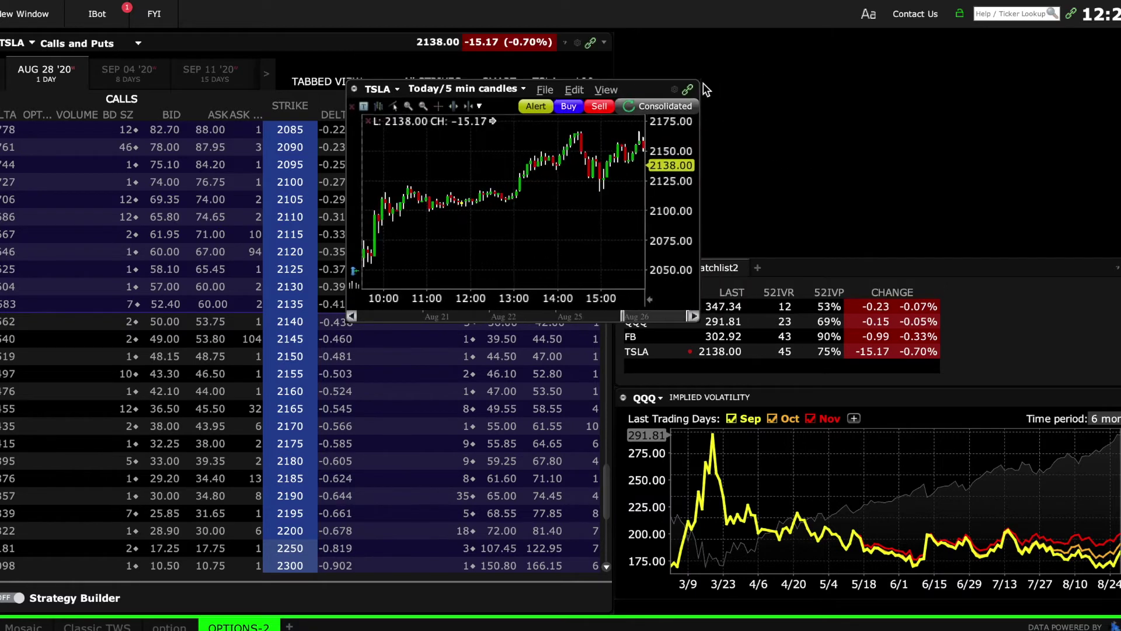
# Switch the chart to daily candles and dock it upper right, widened to the screen edge.
pyautogui.click(450, 87)
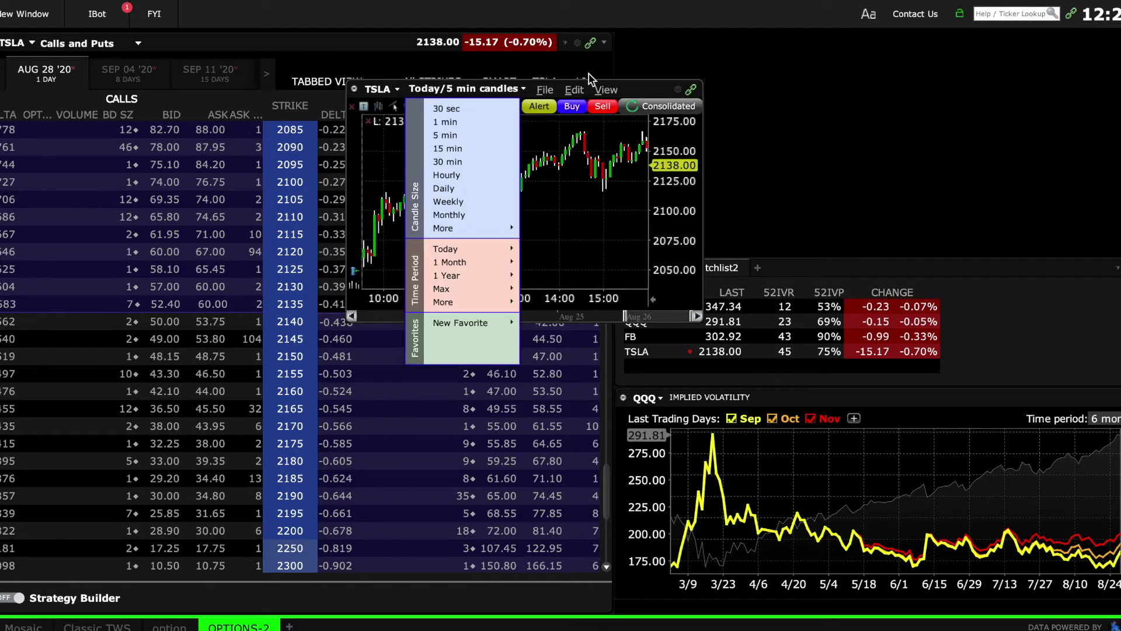
pyautogui.click(455, 187)
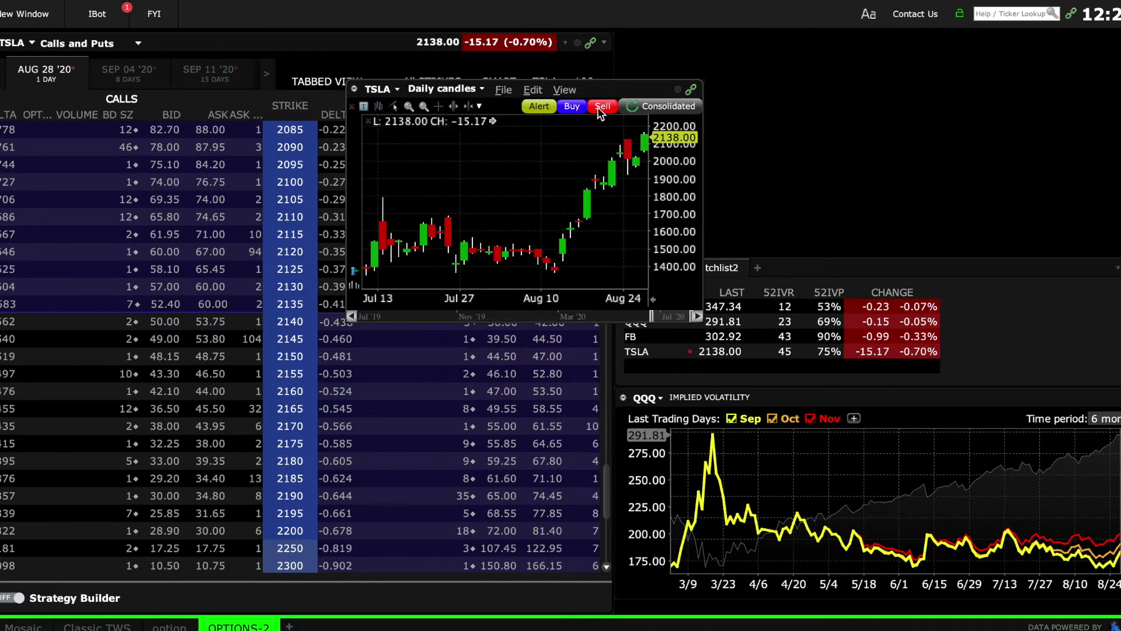
pyautogui.moveTo(617, 88); pyautogui.dragTo(874, 35)
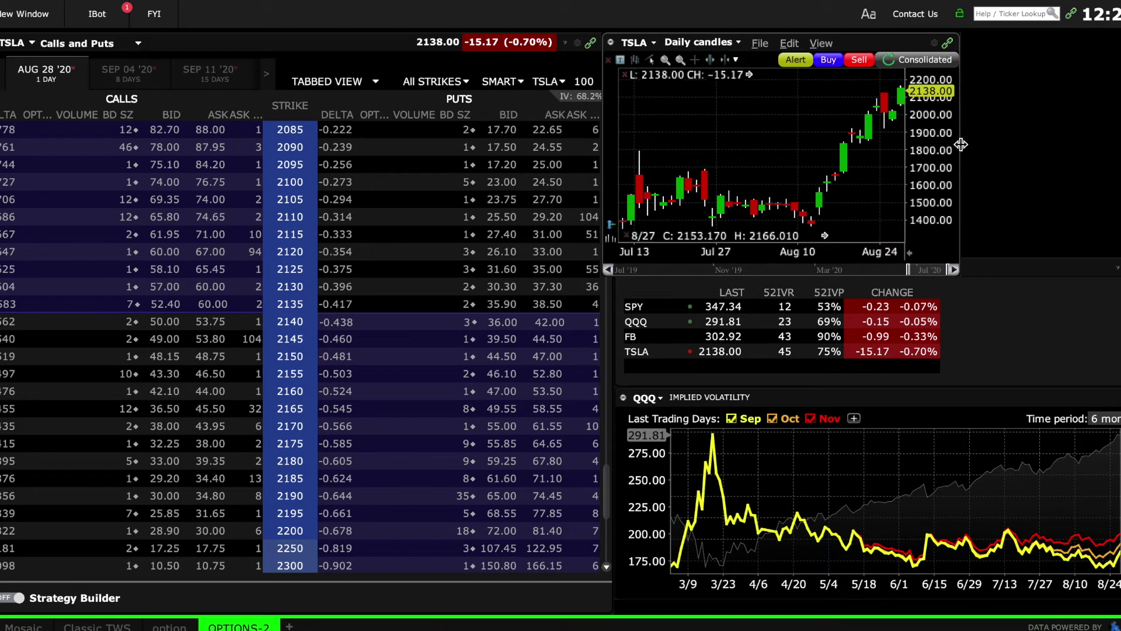
pyautogui.moveTo(962, 146); pyautogui.dragTo(1117, 141)
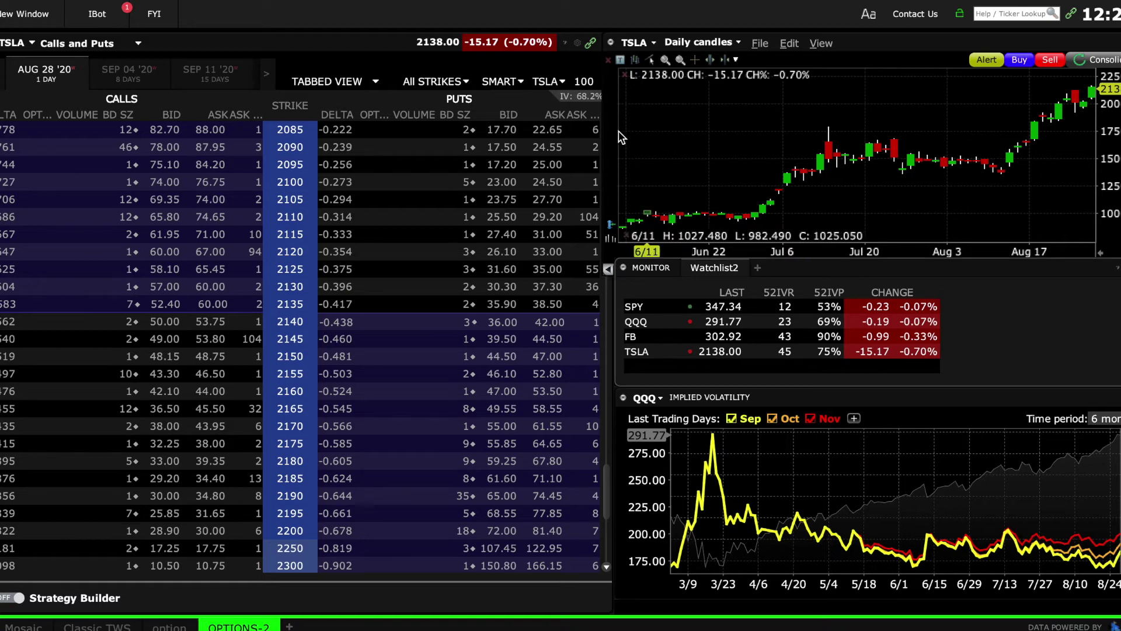
pyautogui.moveTo(601, 130); pyautogui.dragTo(614, 129)
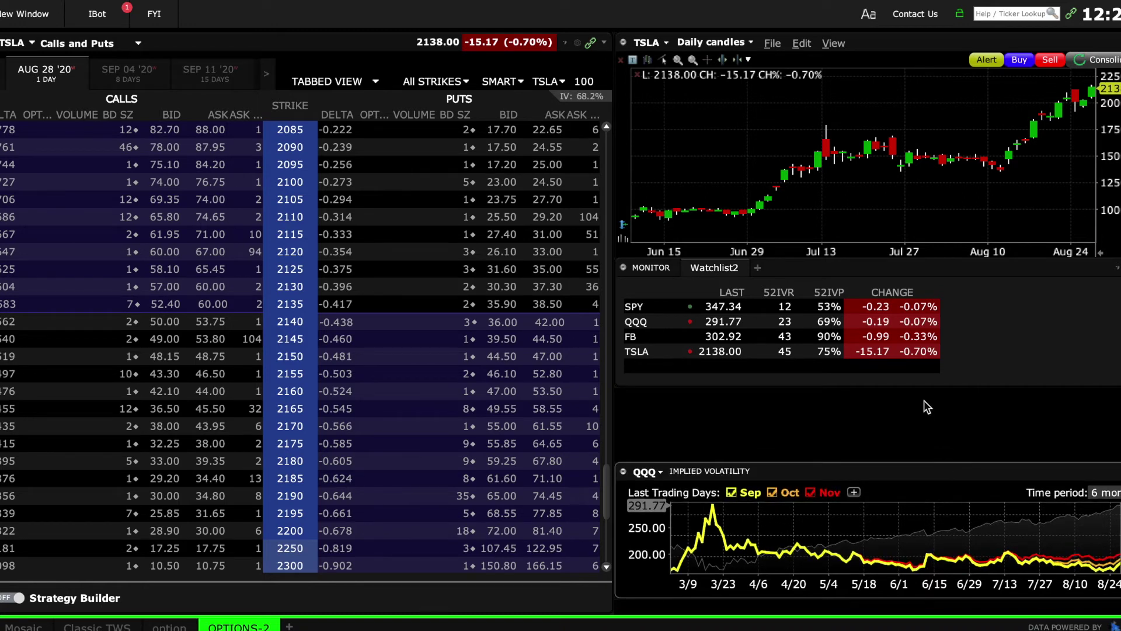
# Dock a TSLA Order Entry panel (100 shares, limit, DAY) beneath Watchlist2.
pyautogui.click(11, 19)
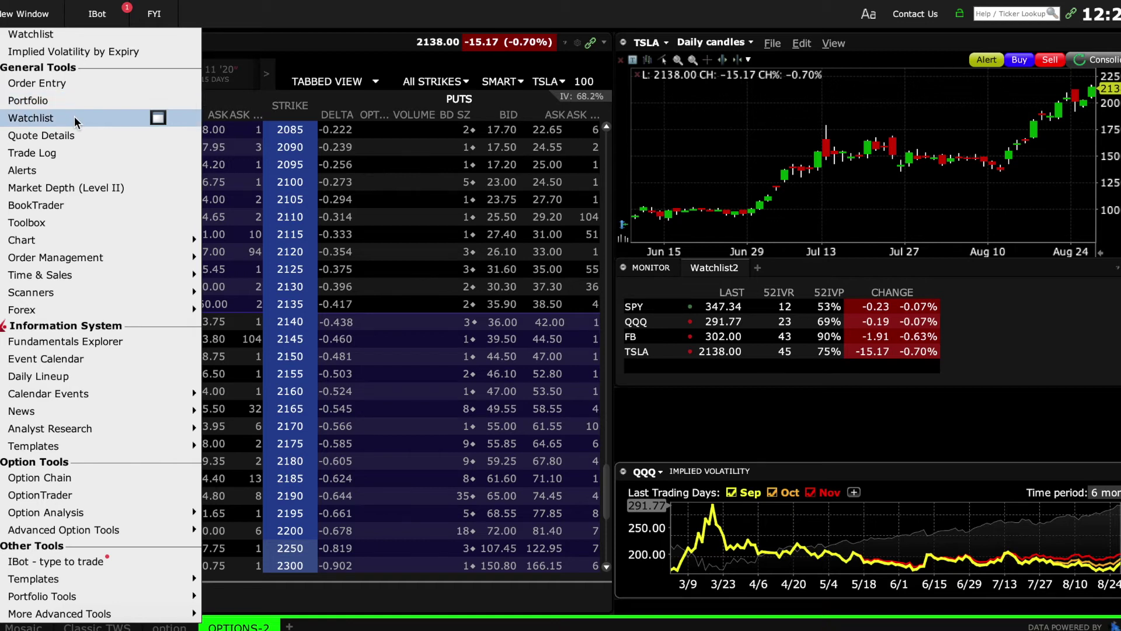
pyautogui.click(81, 86)
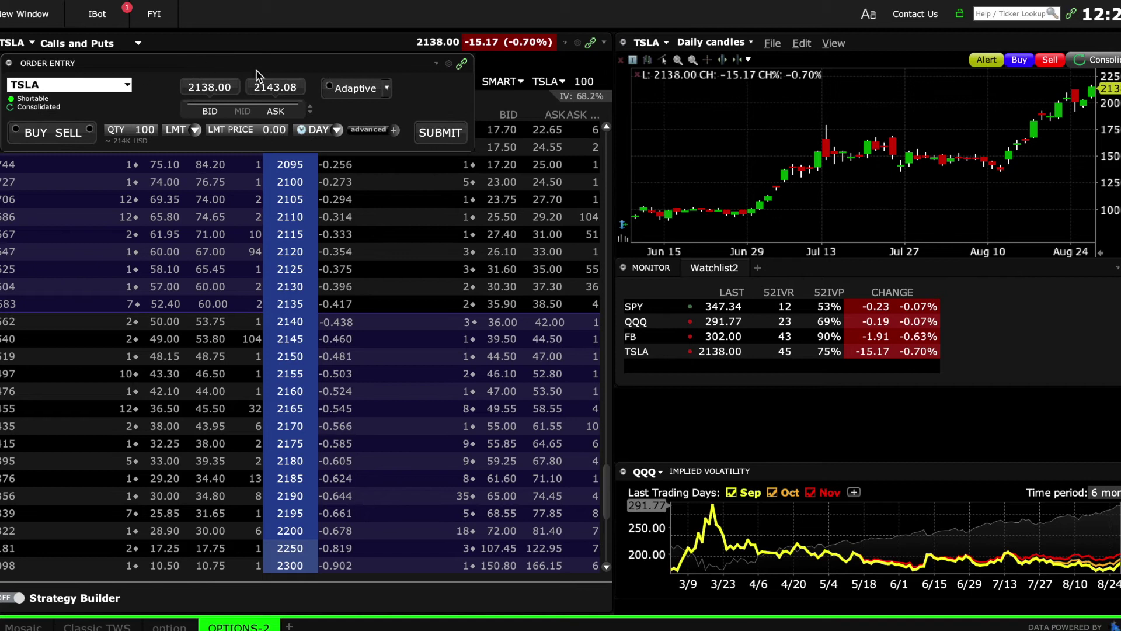
pyautogui.moveTo(256, 69); pyautogui.dragTo(804, 380)
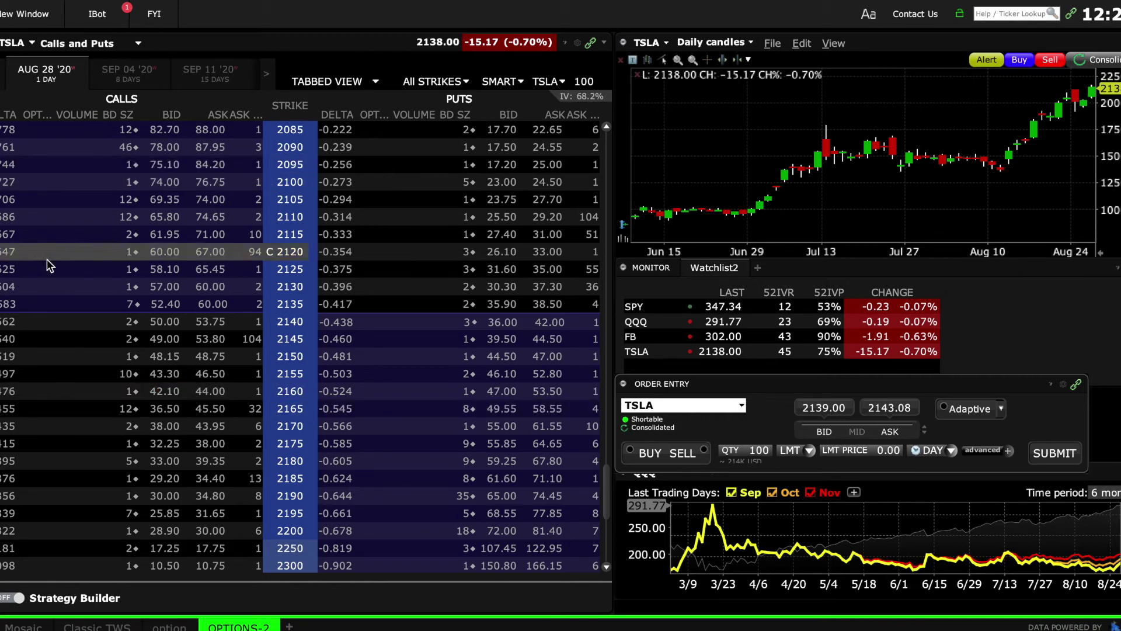
# With Strategy Builder on for SPY, sell the Aug 28 345 put and buy the 344 put.
pyautogui.click(20, 597)
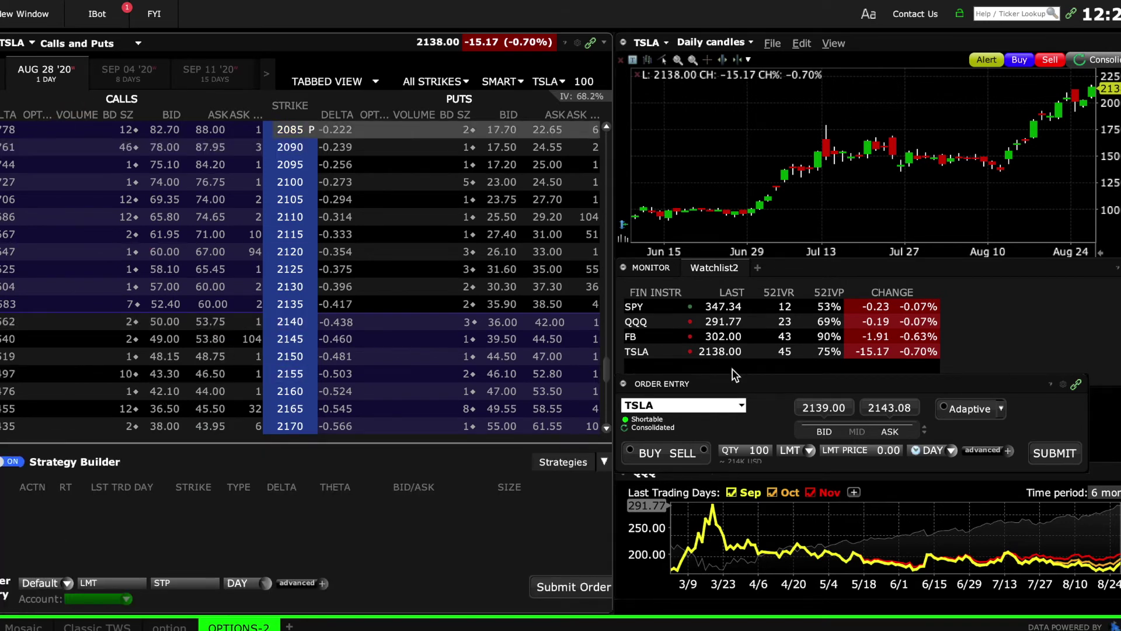
pyautogui.click(643, 303)
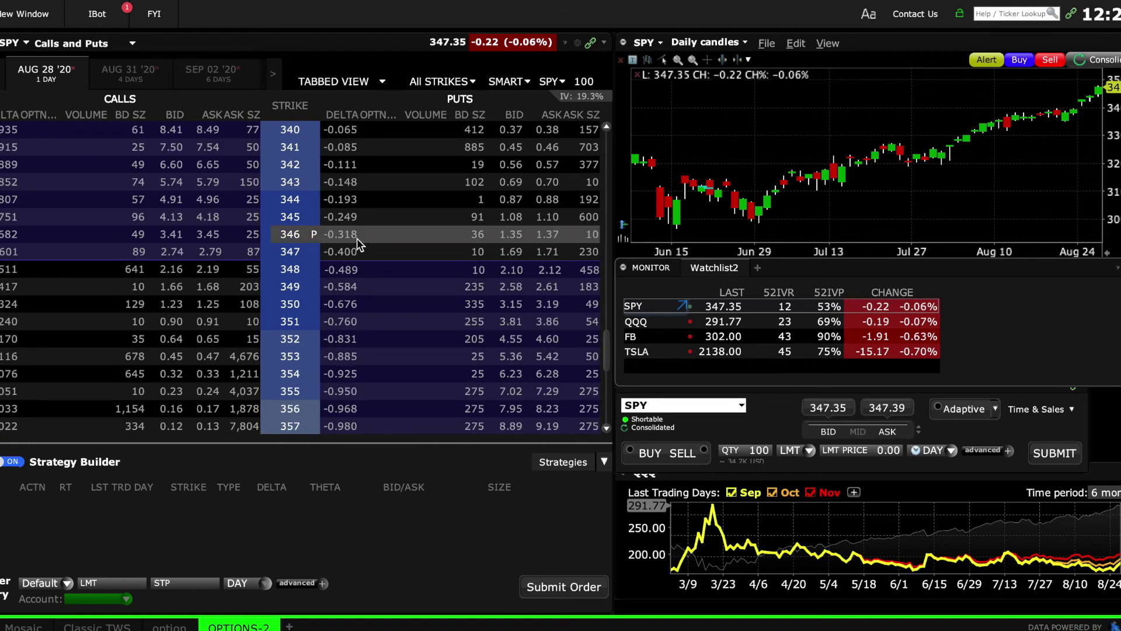
pyautogui.click(510, 217)
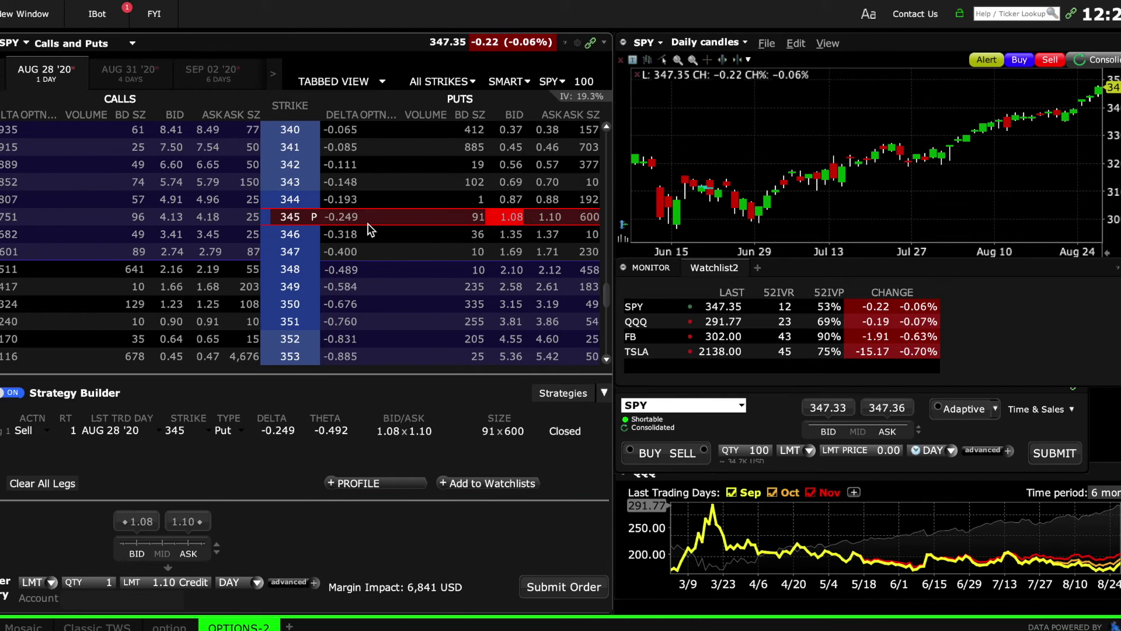
pyautogui.click(531, 199)
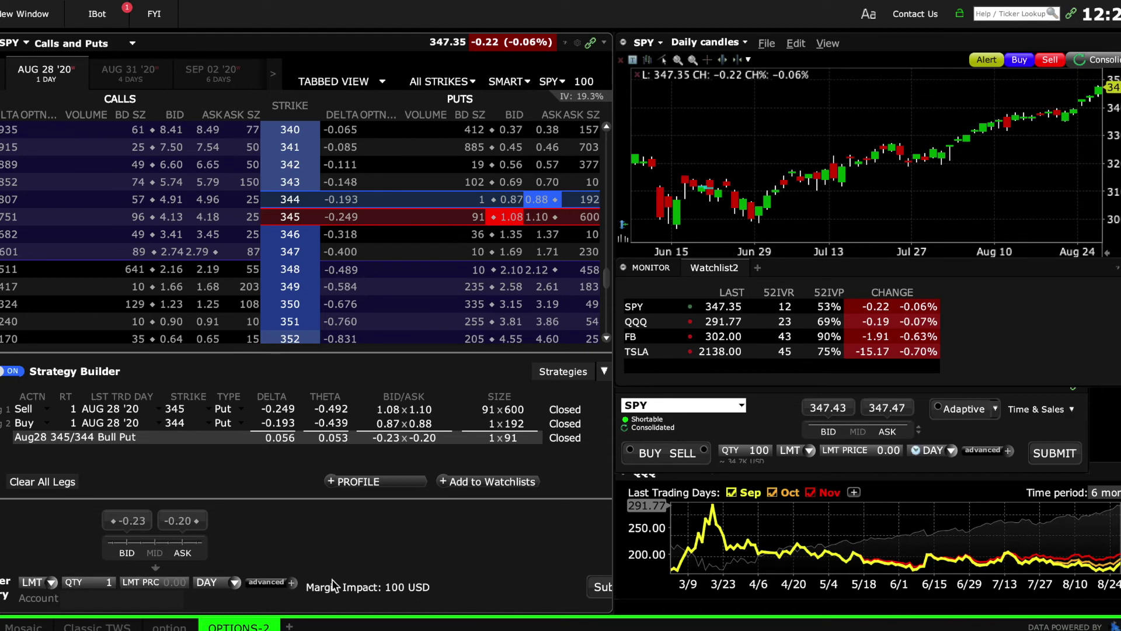
pyautogui.click(358, 482)
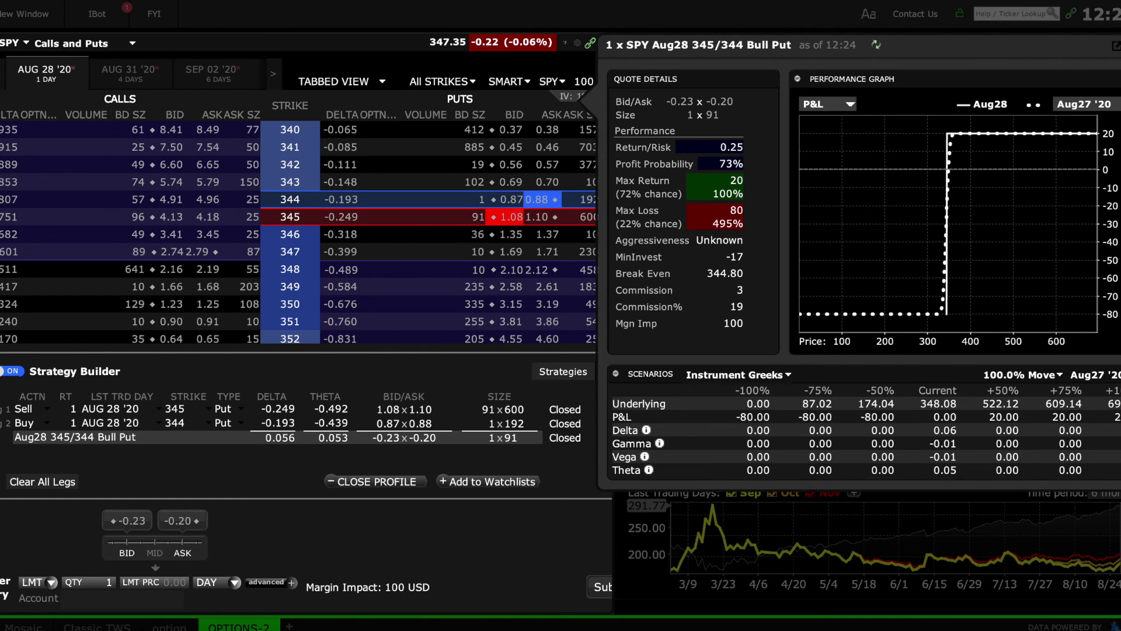
pyautogui.click(371, 481)
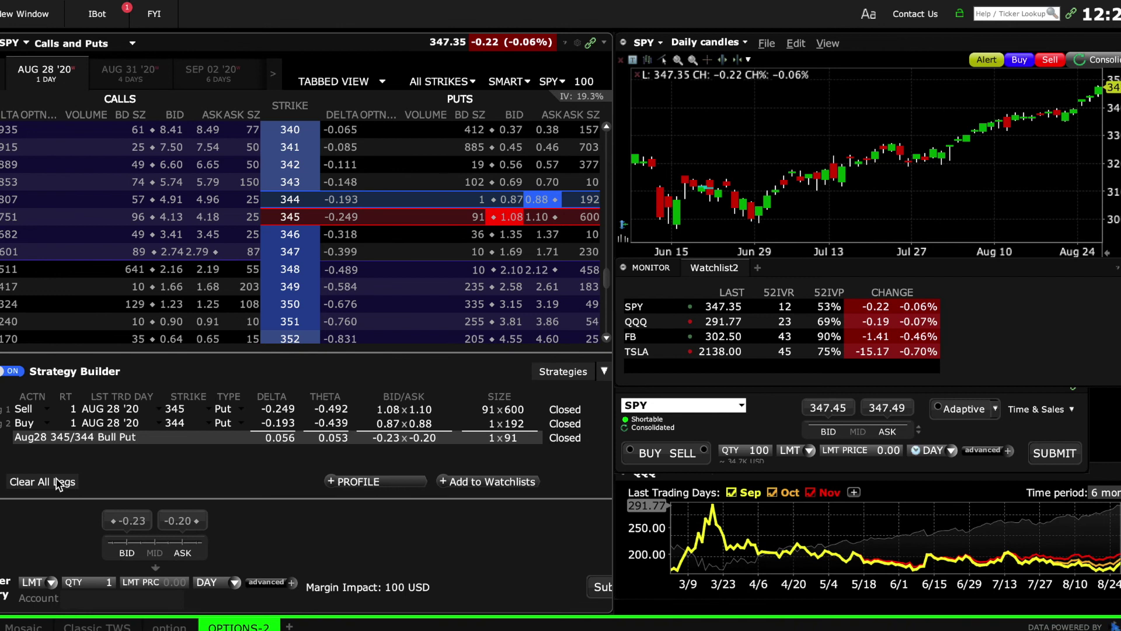
# Clear the spread legs, add a short SPY Aug 28 351 call, and review its profile.
pyautogui.click(48, 485)
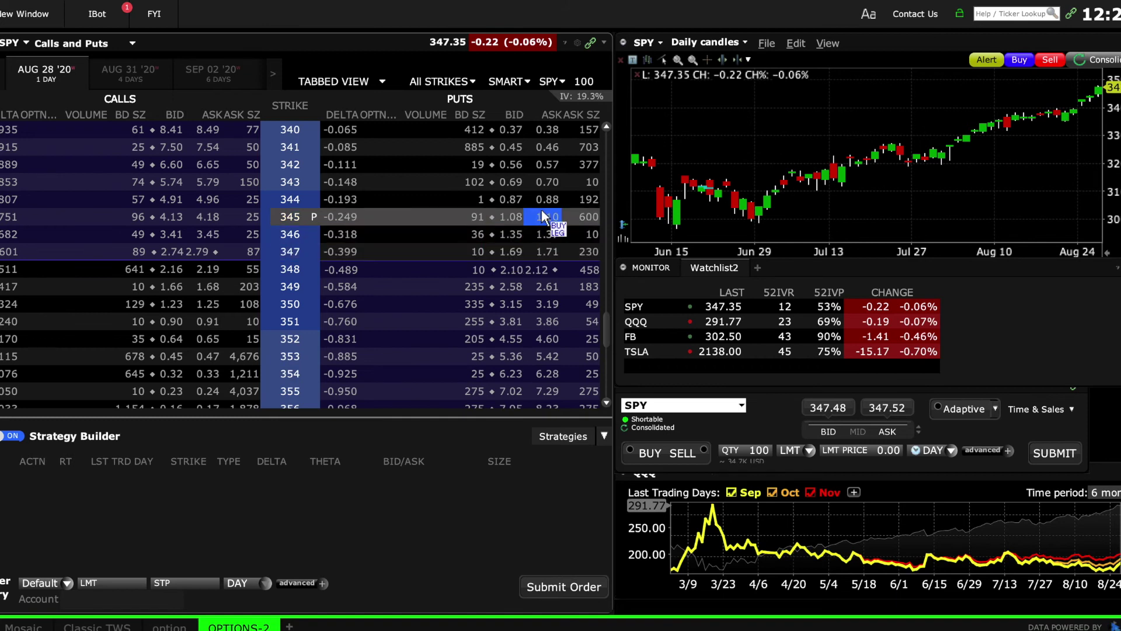
pyautogui.click(166, 320)
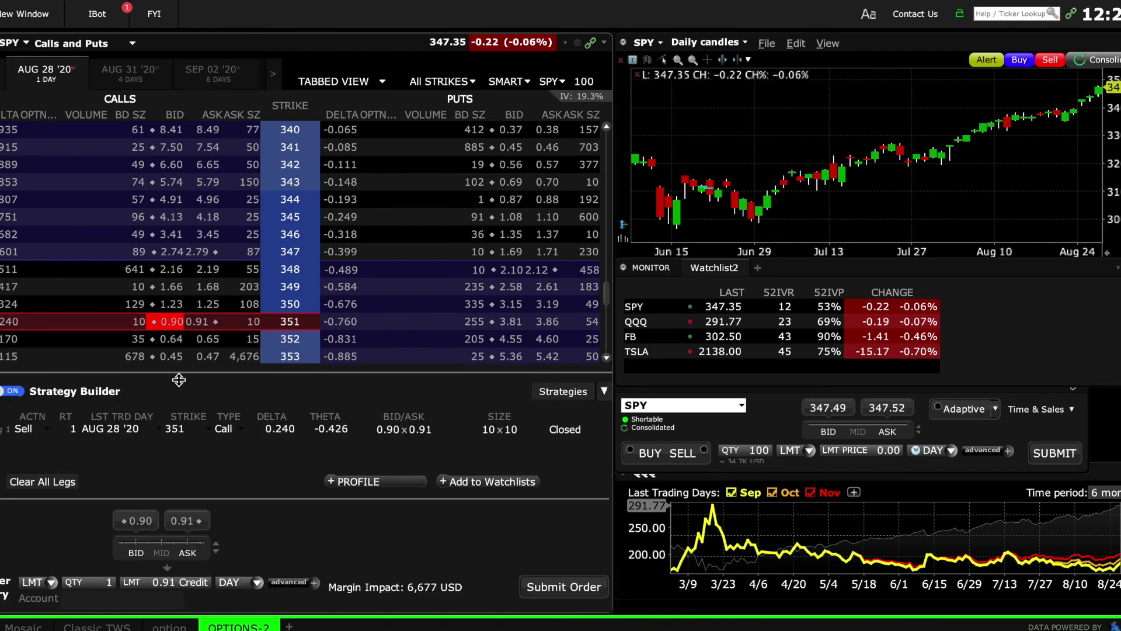
pyautogui.click(350, 481)
# Clear the short 351 call leg and browse the puts column's Insert column > Greeks options.
pyautogui.click(61, 481)
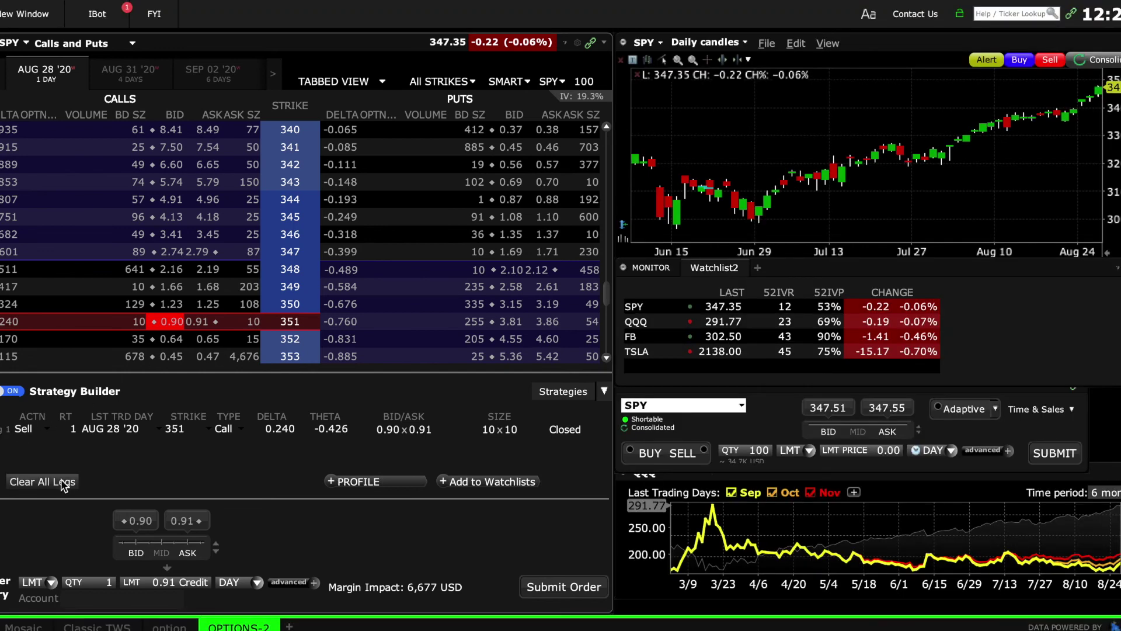
pyautogui.rightClick(392, 114)
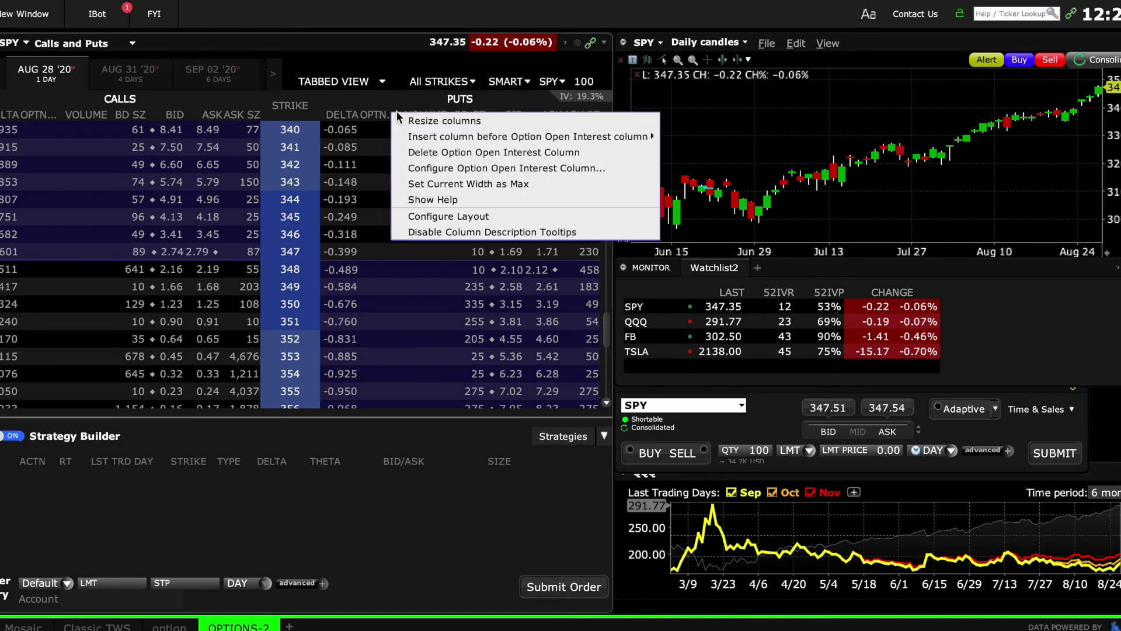
pyautogui.moveTo(472, 136)
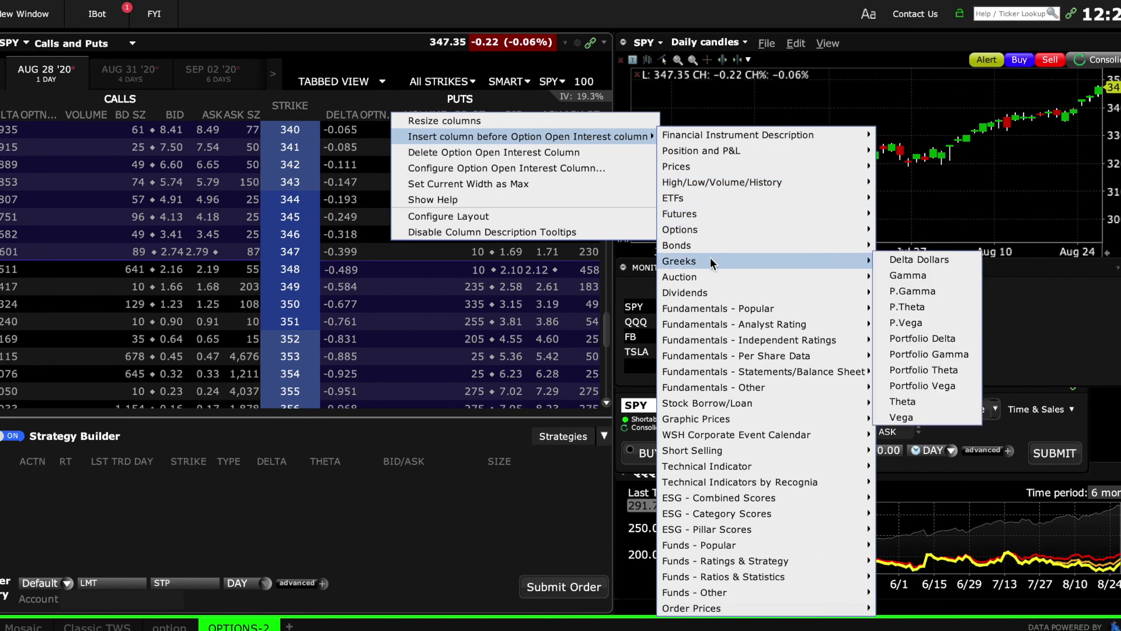
pyautogui.moveTo(844, 261)
pyautogui.click(535, 488)
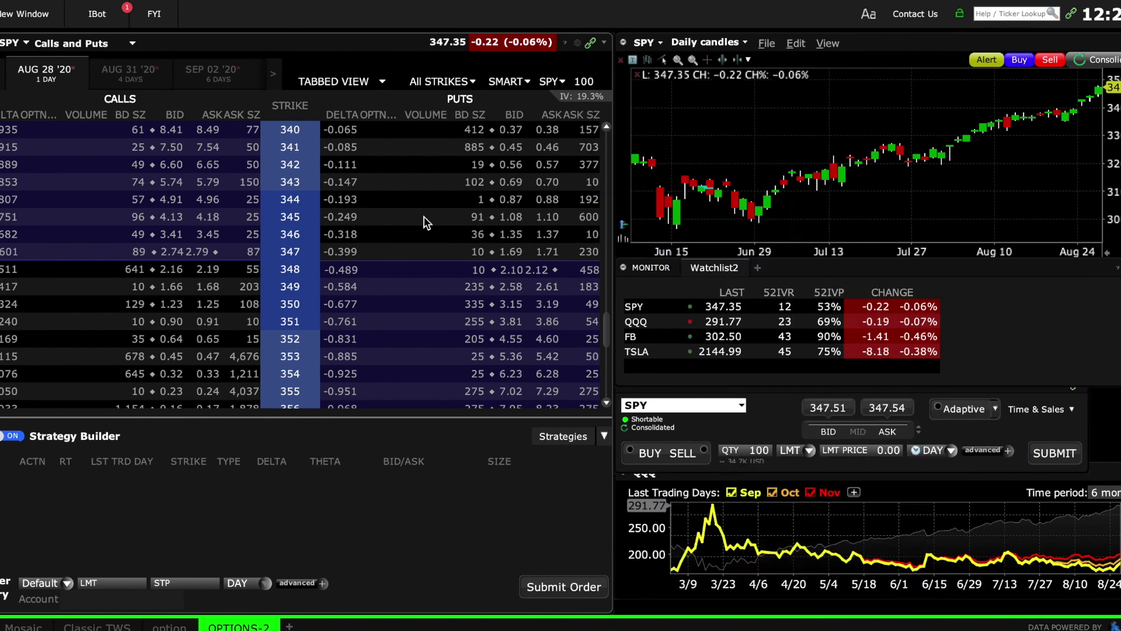